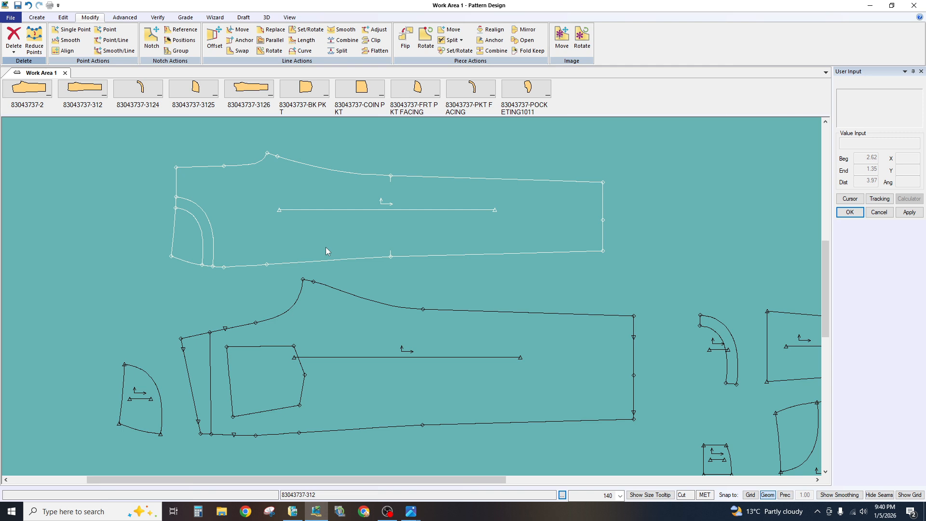
pyautogui.click(303, 229)
pyautogui.click(326, 313)
pyautogui.click(315, 306)
pyautogui.click(289, 230)
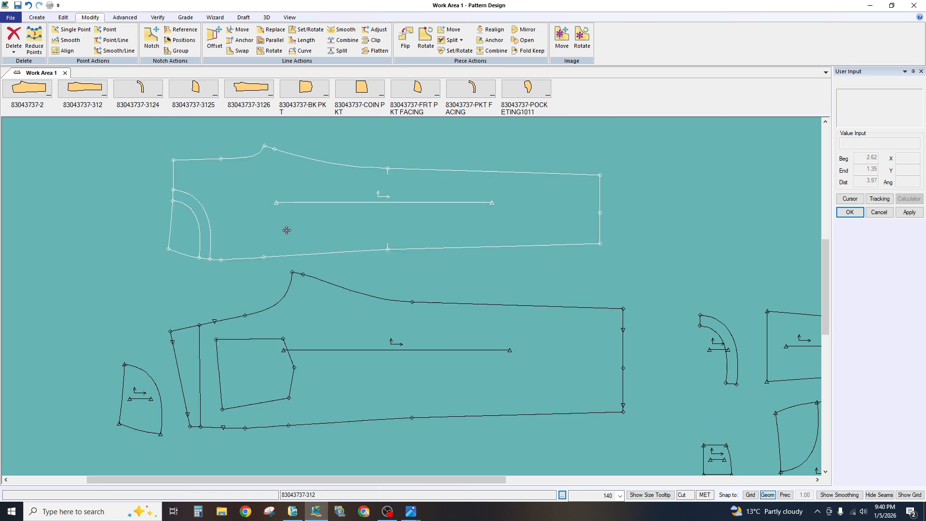
pyautogui.click(287, 230)
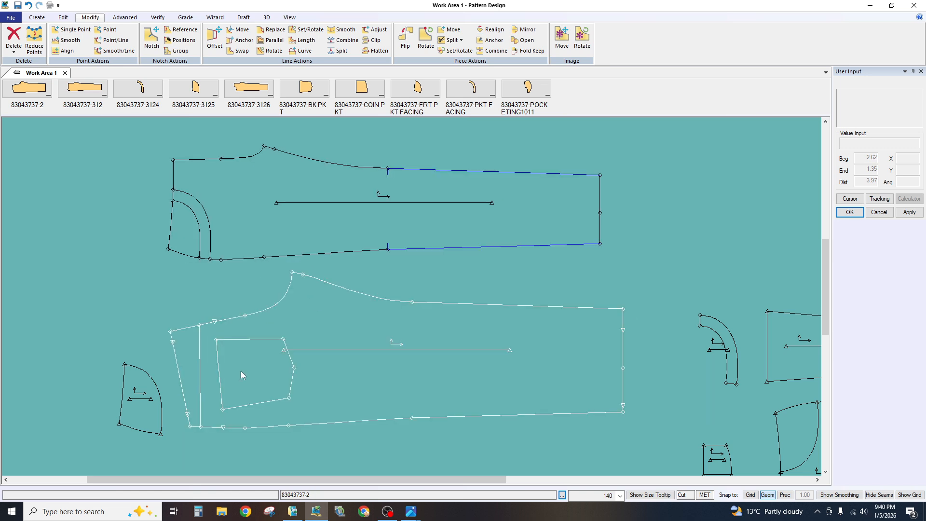
pyautogui.click(330, 339)
pyautogui.click(332, 348)
pyautogui.click(317, 232)
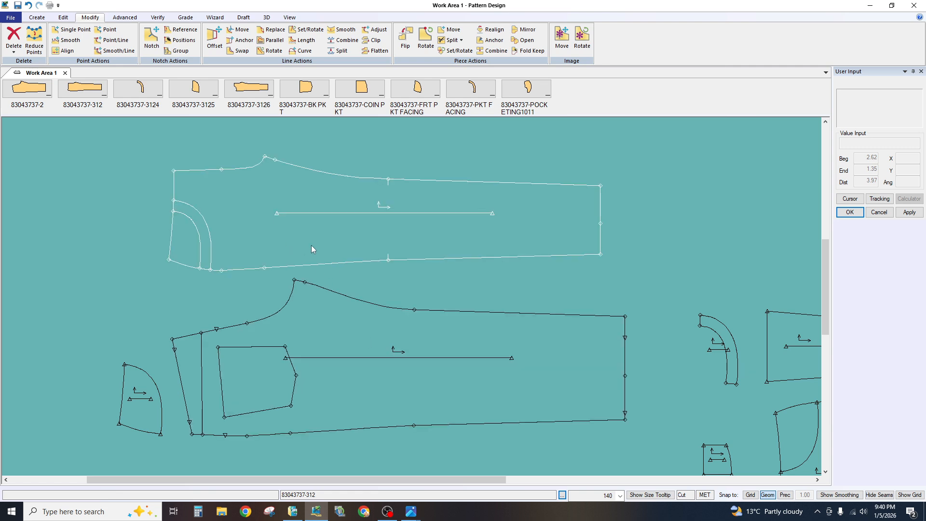
pyautogui.moveTo(320, 246); pyautogui.dragTo(311, 244)
pyautogui.moveTo(304, 318); pyautogui.dragTo(298, 316)
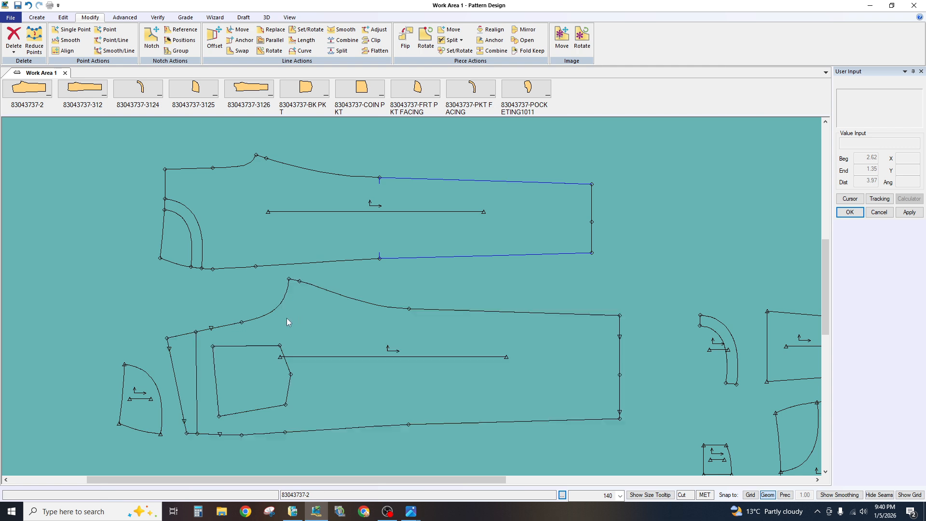
pyautogui.moveTo(139, 395); pyautogui.dragTo(111, 392)
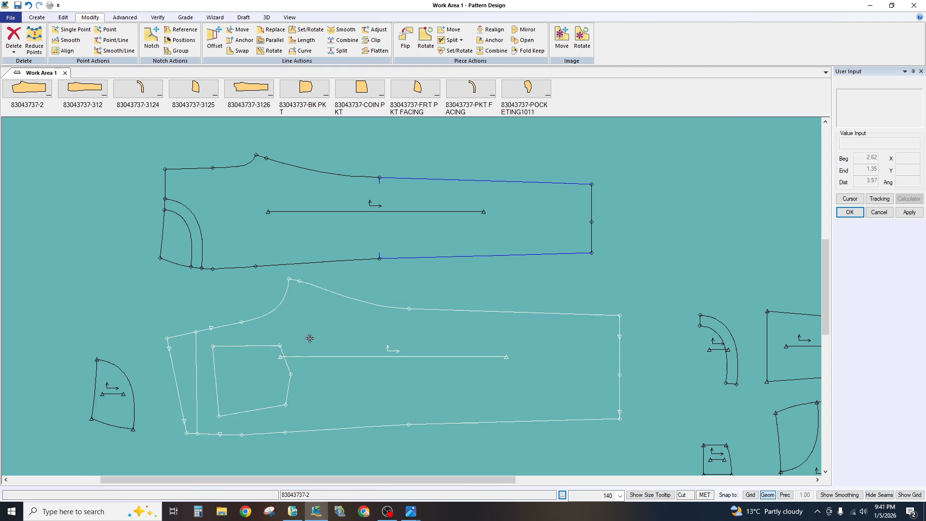
pyautogui.moveTo(310, 337); pyautogui.dragTo(292, 340)
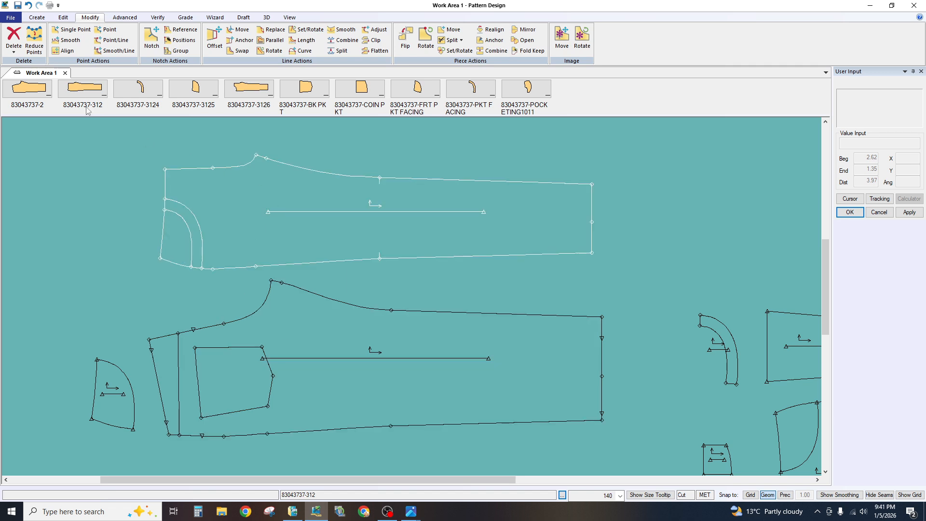
pyautogui.moveTo(240, 223); pyautogui.dragTo(233, 237)
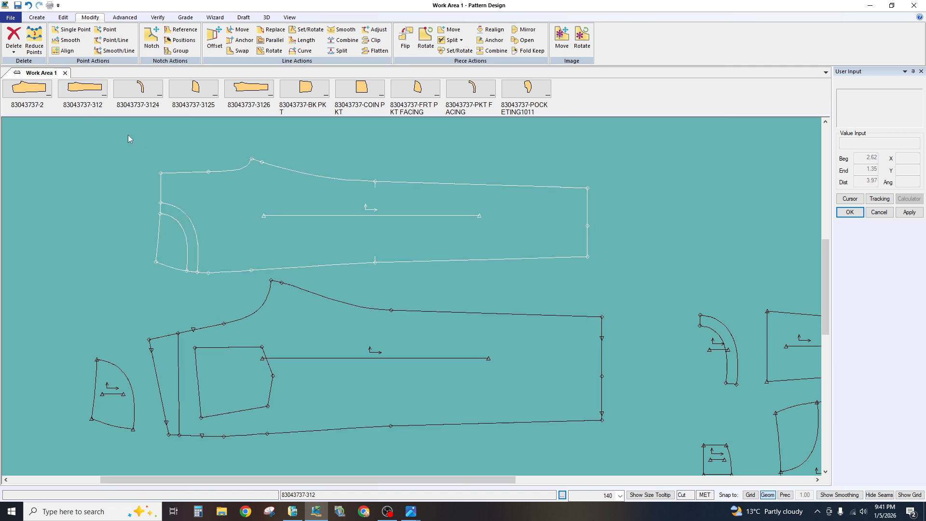
pyautogui.click(42, 19)
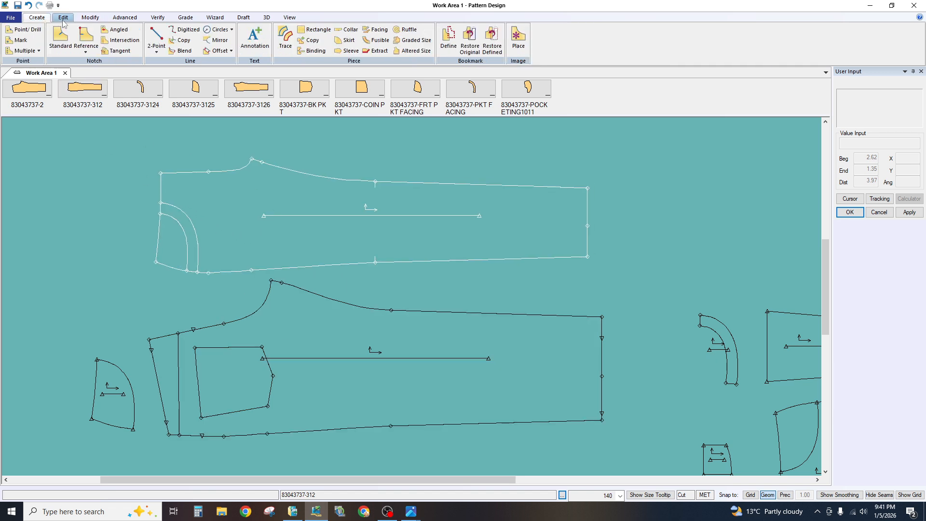
pyautogui.click(63, 19)
pyautogui.click(90, 18)
pyautogui.click(124, 18)
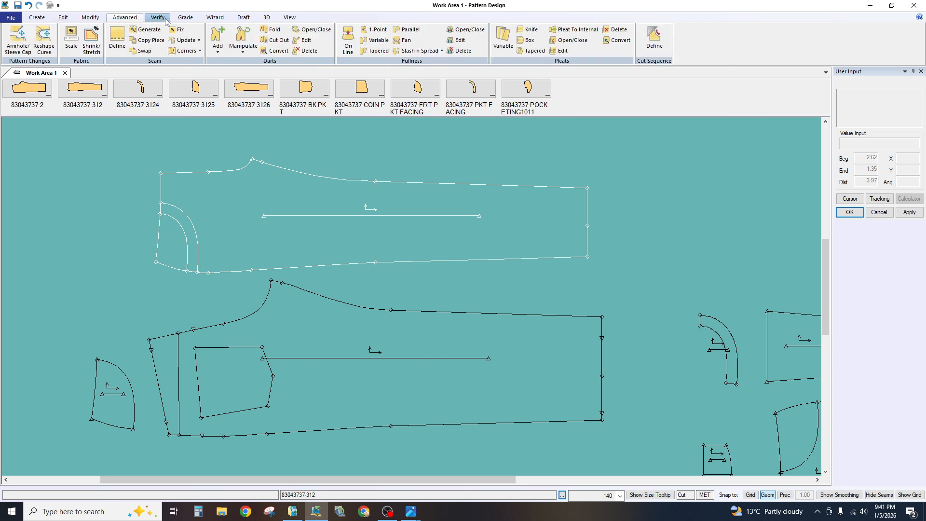
pyautogui.click(158, 18)
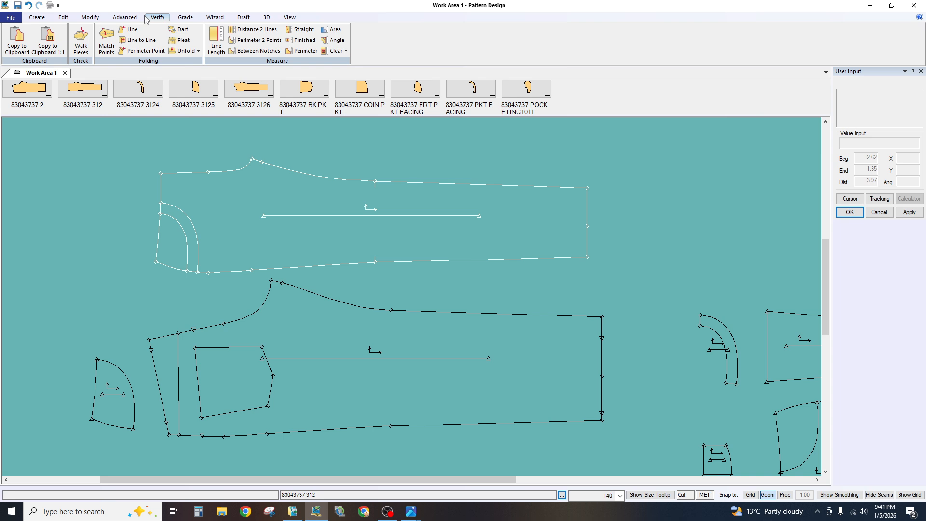
pyautogui.click(37, 18)
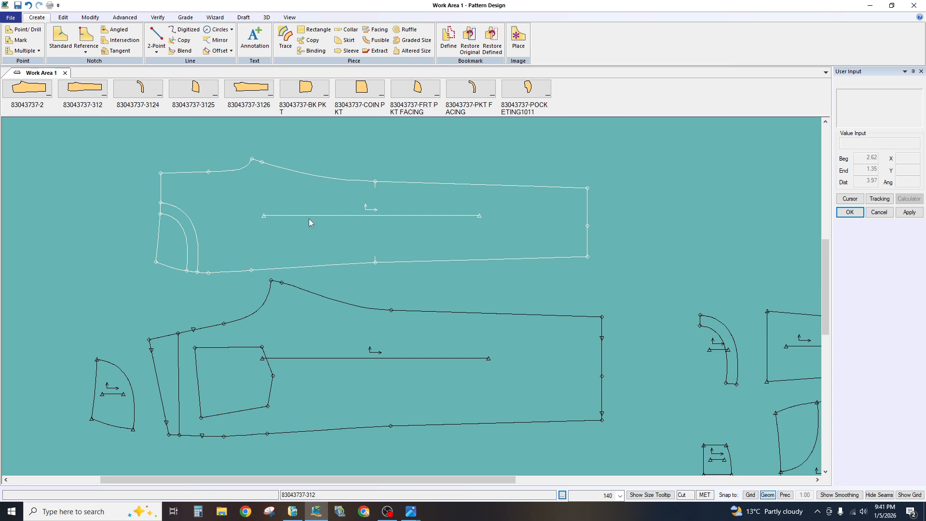
# - Shift the front trouser piece slightly left and draw a rectangular piece about 23 by 16 beyond its hem
pyautogui.moveTo(289, 231); pyautogui.dragTo(263, 231)
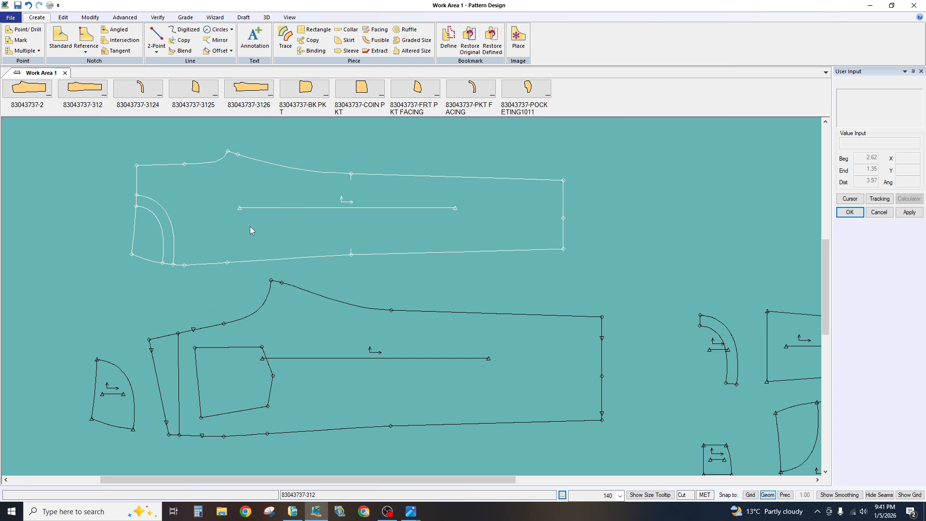
pyautogui.click(309, 33)
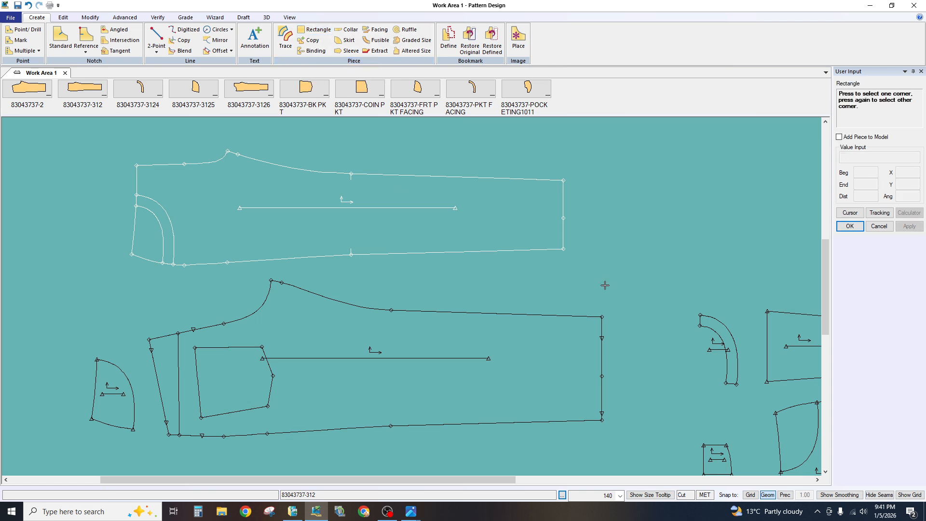
pyautogui.click(597, 161)
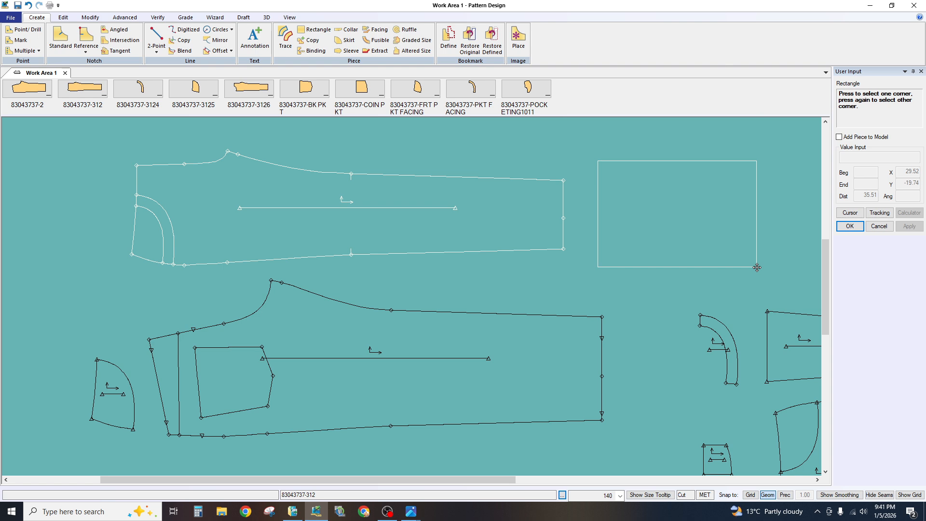
pyautogui.click(756, 267)
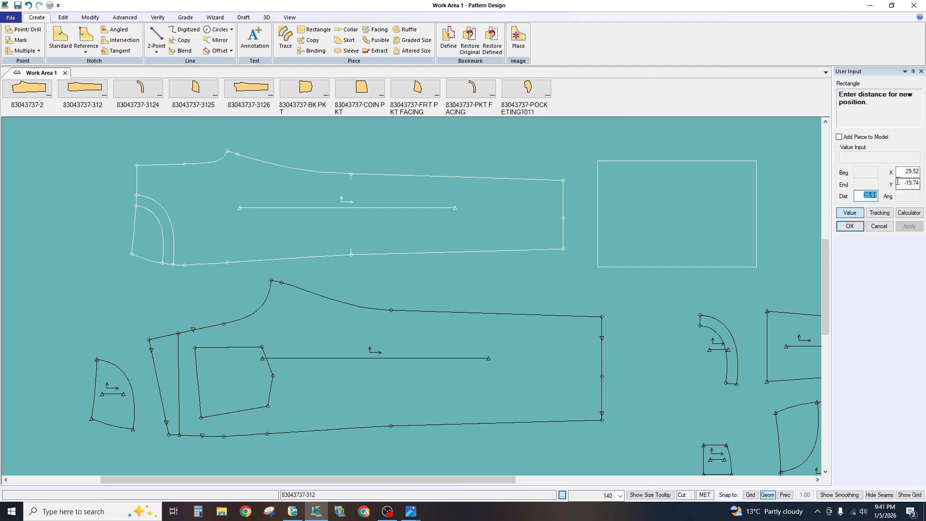
pyautogui.click(851, 215)
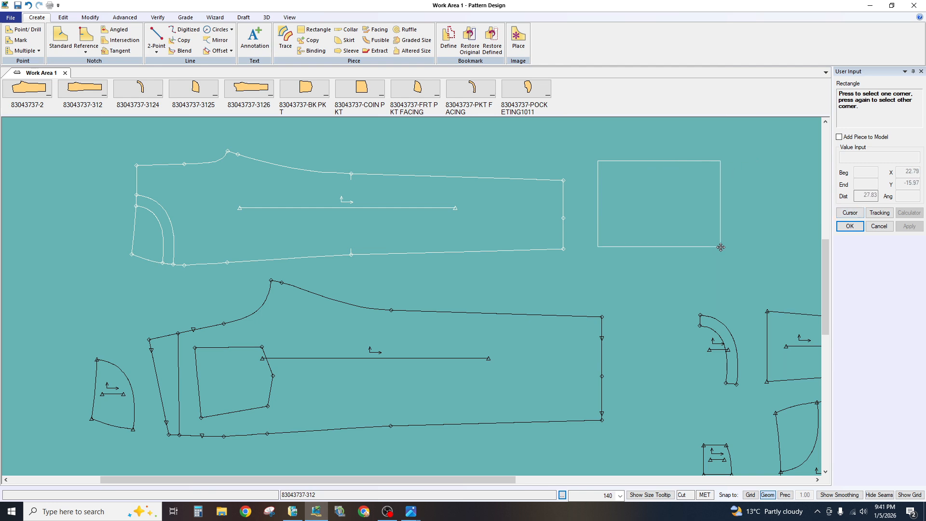
pyautogui.click(720, 247)
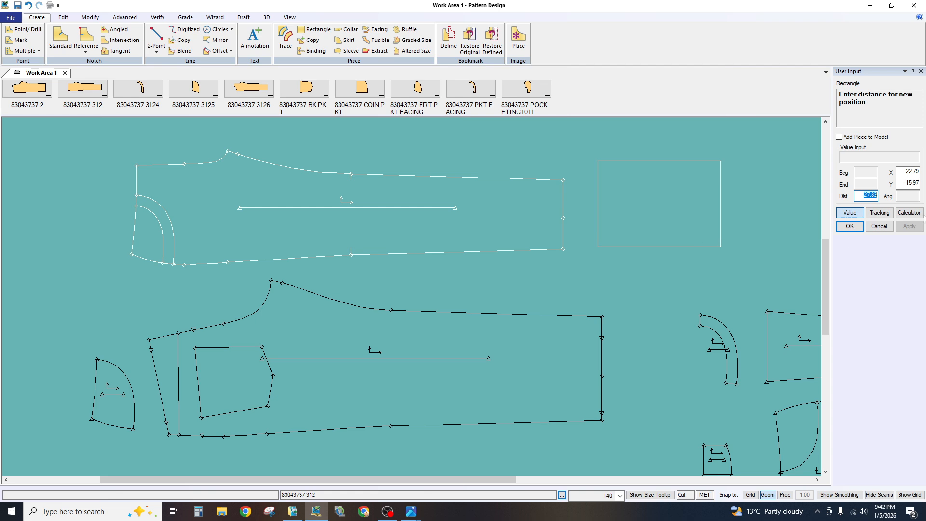
# - Set the rectangle's X distance to 70 and Y distance to 55/2, and name the piece 75624
pyautogui.click(904, 171)
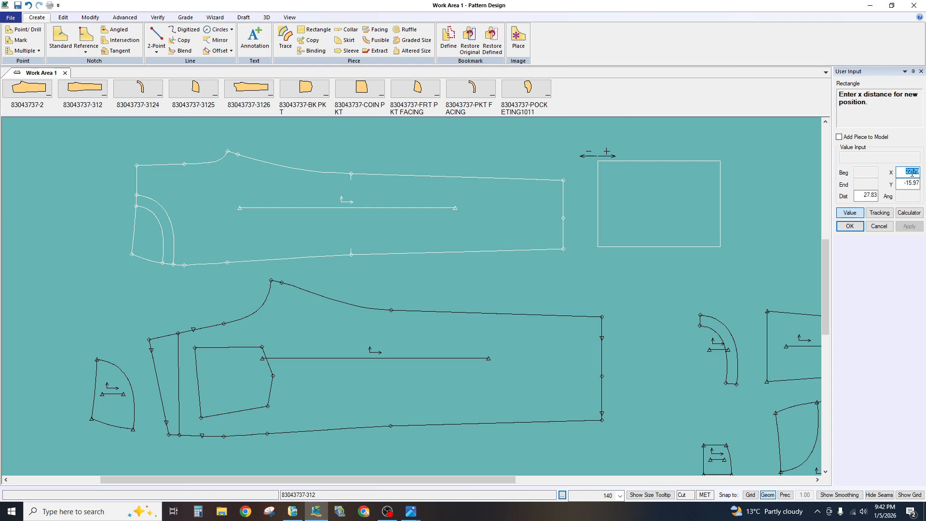
pyautogui.write('70')
pyautogui.click(908, 183)
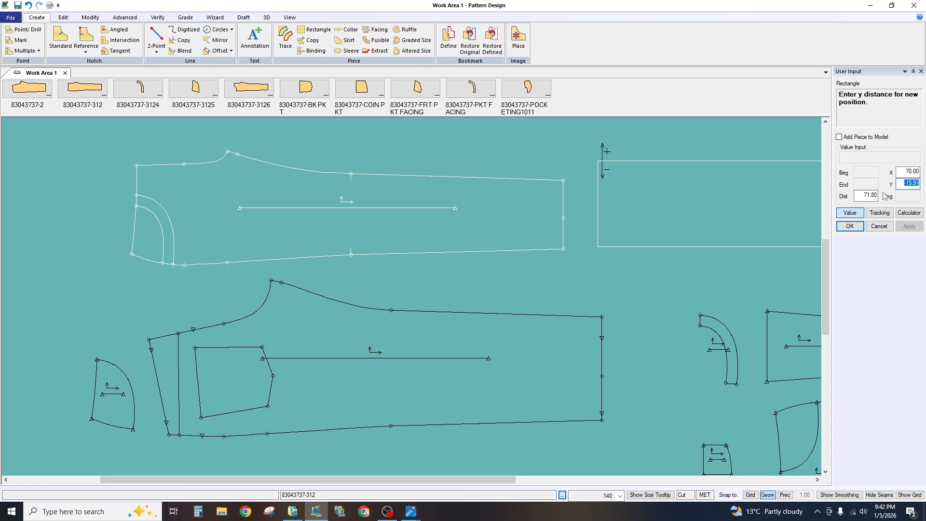
pyautogui.write('55/2')
pyautogui.press('Return')
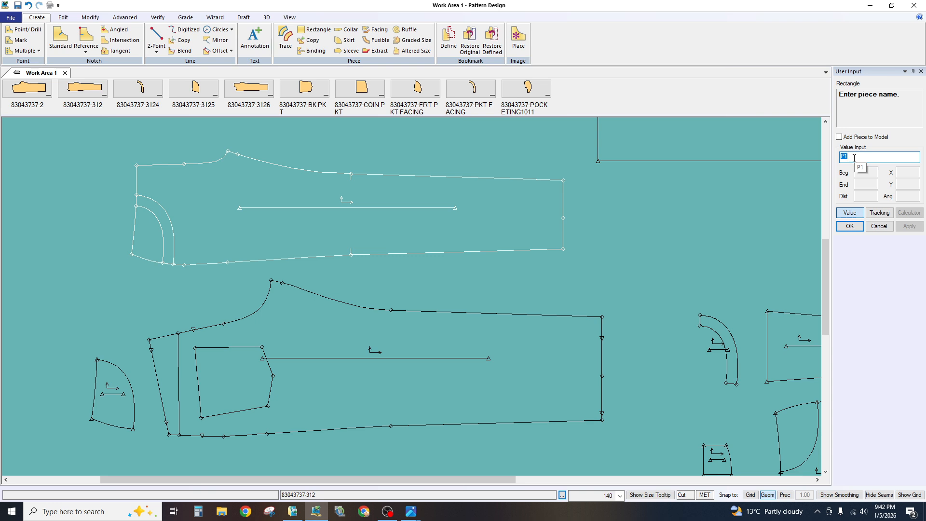
pyautogui.write('75624')
pyautogui.press('Return')
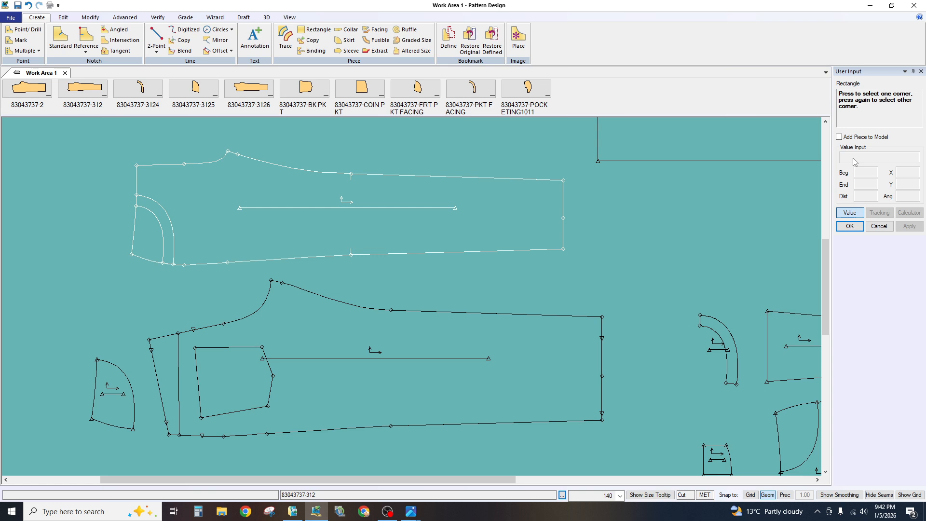
pyautogui.rightClick(633, 193)
pyautogui.click(633, 192)
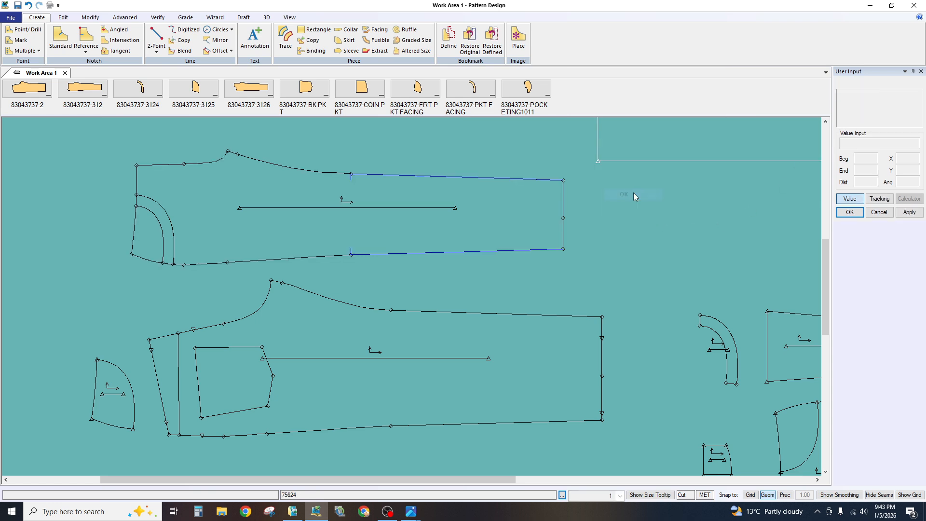
# - Move the front trouser piece right and place the new rectangle to the left of its waist edge
pyautogui.scroll(-3, 617, 250)
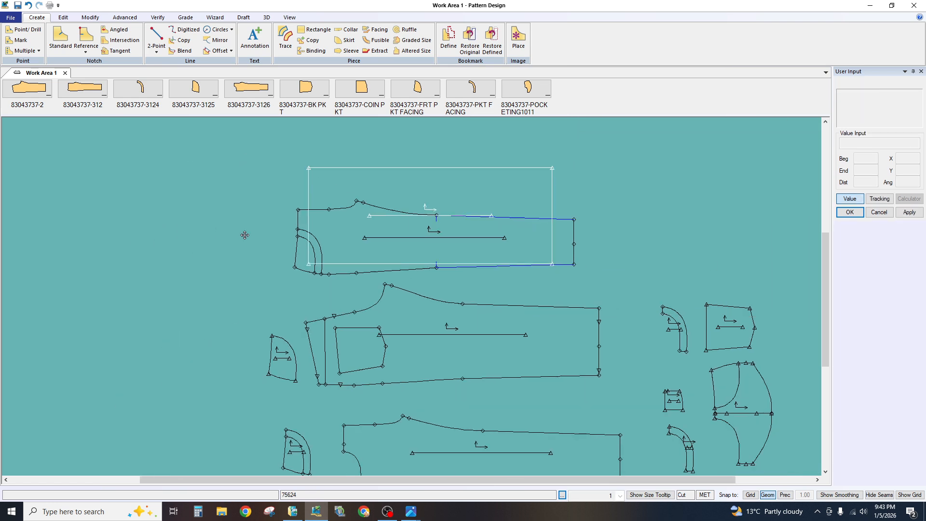
pyautogui.moveTo(351, 250); pyautogui.dragTo(414, 247)
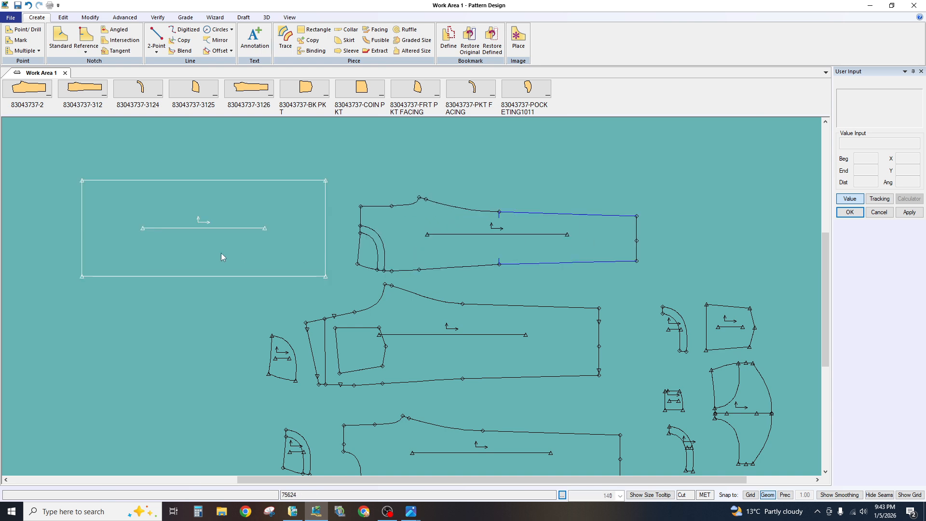
pyautogui.moveTo(217, 252); pyautogui.dragTo(225, 261)
pyautogui.scroll(1, 97, 225)
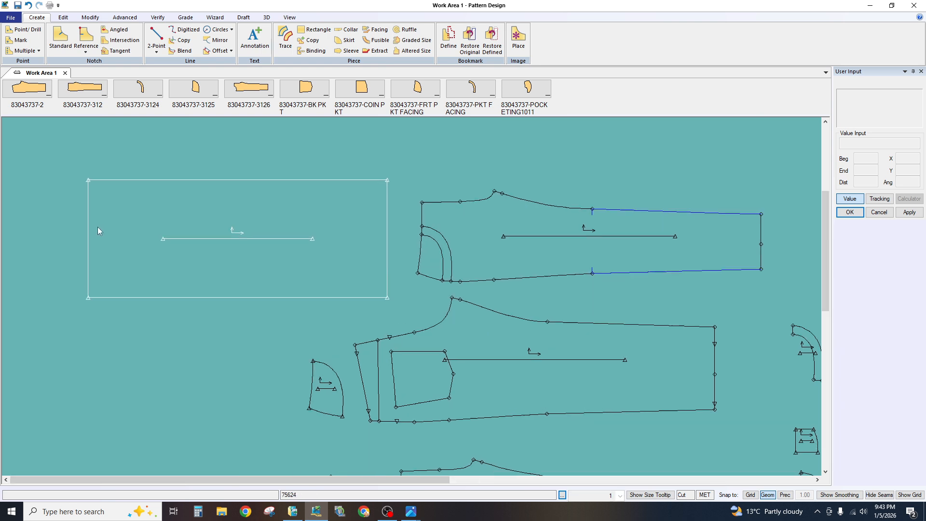
# - Shift the front and back trouser pieces further right and reposition rectangle 75624 in the open space to their left
pyautogui.click(126, 224)
pyautogui.click(479, 246)
pyautogui.moveTo(478, 243); pyautogui.dragTo(498, 245)
pyautogui.moveTo(295, 262); pyautogui.dragTo(306, 256)
pyautogui.moveTo(502, 347); pyautogui.dragTo(585, 353)
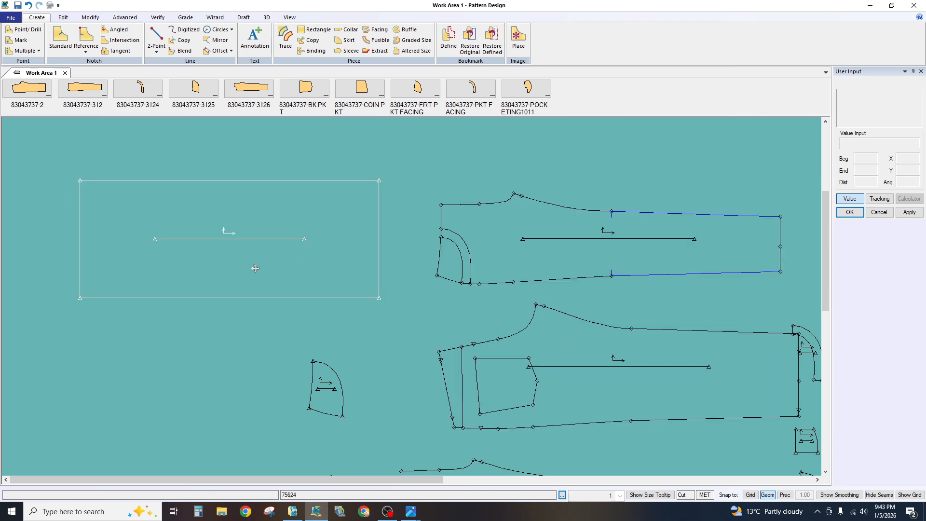
pyautogui.moveTo(255, 269); pyautogui.dragTo(275, 292)
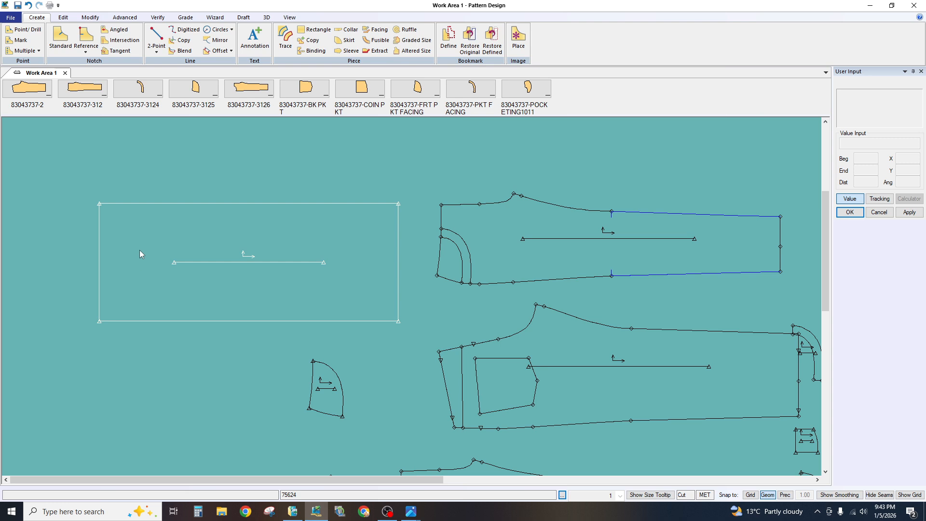
pyautogui.moveTo(139, 250); pyautogui.dragTo(145, 257)
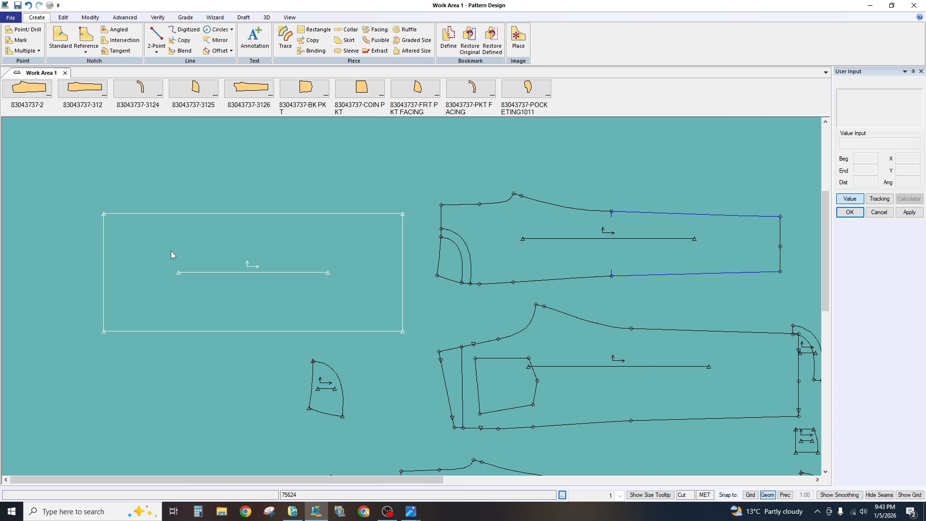
pyautogui.moveTo(172, 251); pyautogui.dragTo(179, 253)
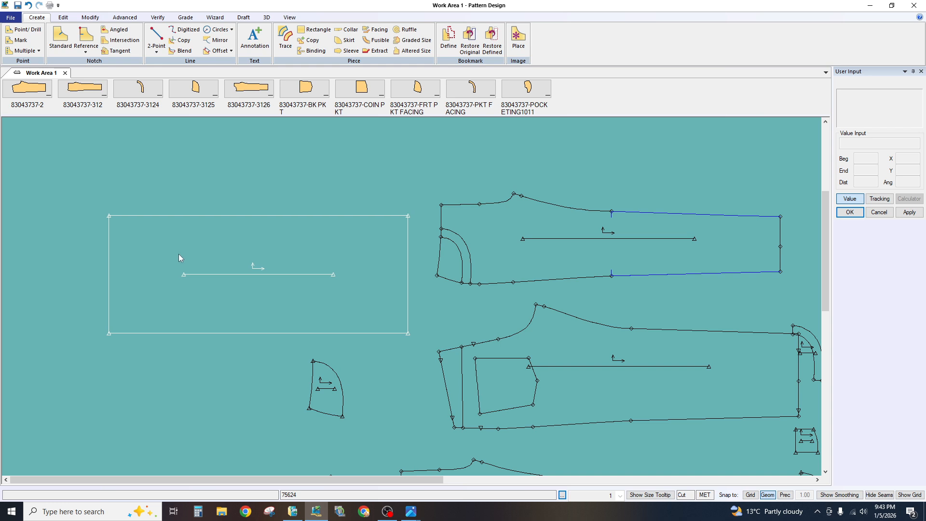
# - Offset the rectangle's left short edge inward with Offset Even, adding one parallel line inside the piece
pyautogui.click(218, 53)
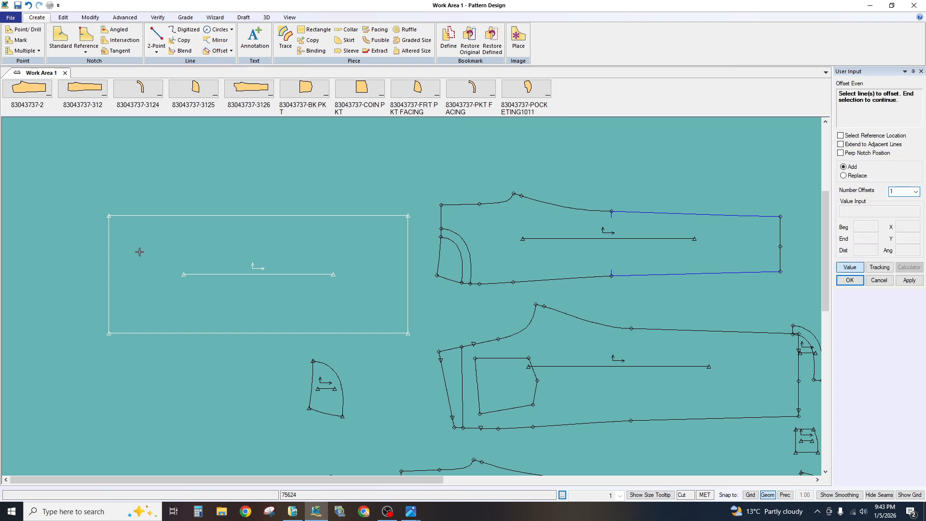
pyautogui.click(110, 258)
pyautogui.rightClick(124, 259)
pyautogui.click(124, 260)
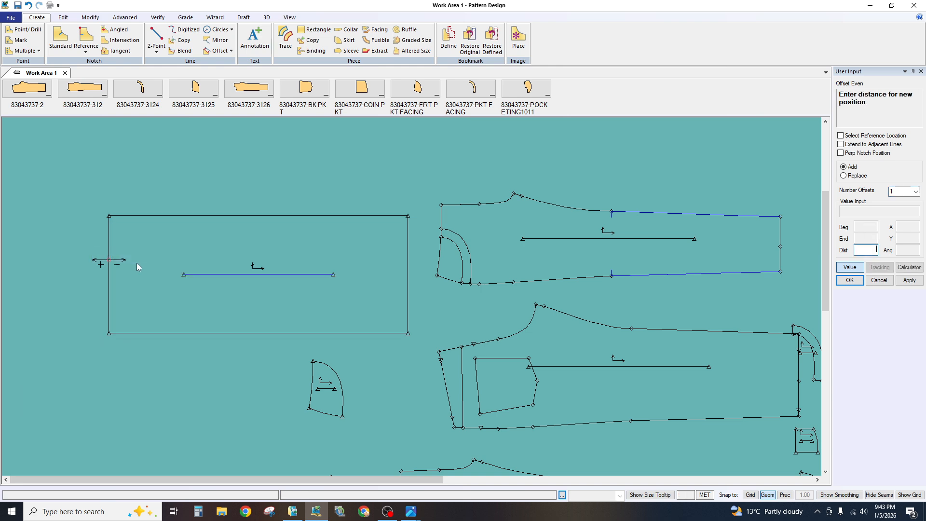
pyautogui.click(849, 268)
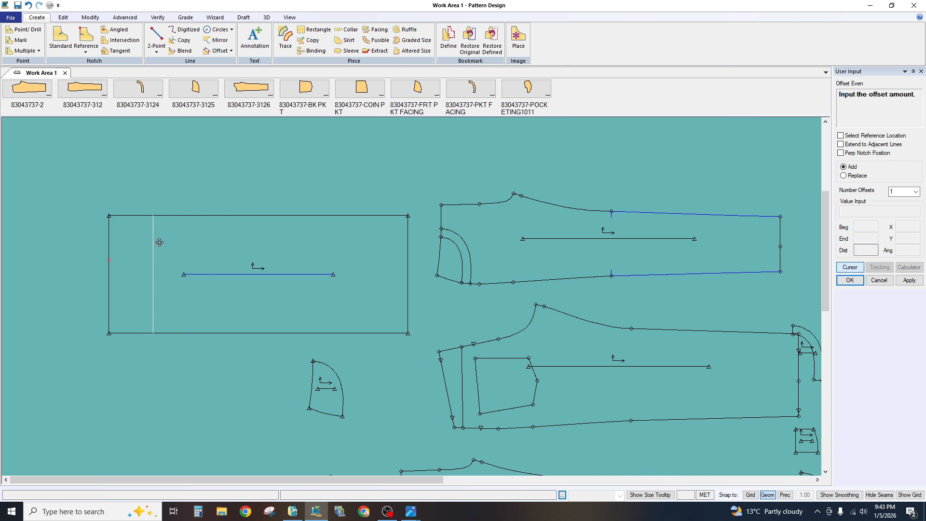
pyautogui.click(849, 267)
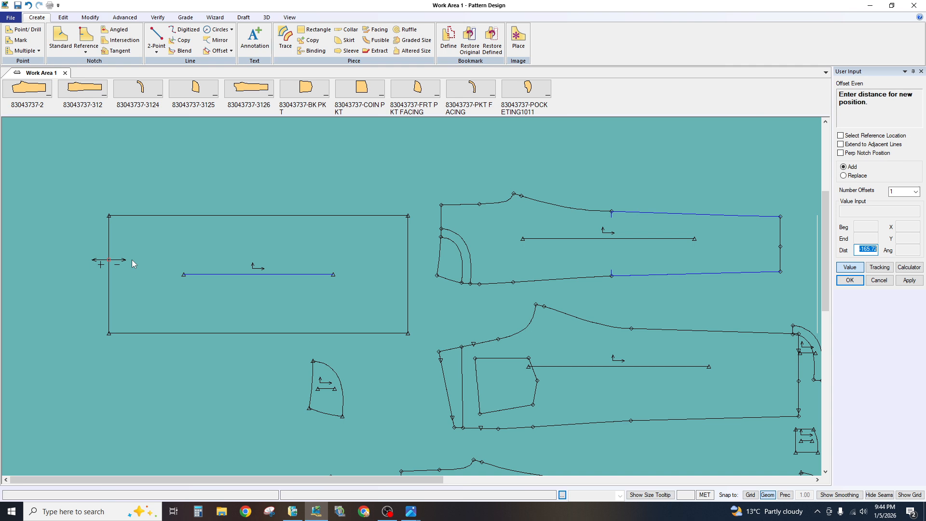
pyautogui.press('BackSpace')
pyautogui.press('Return')
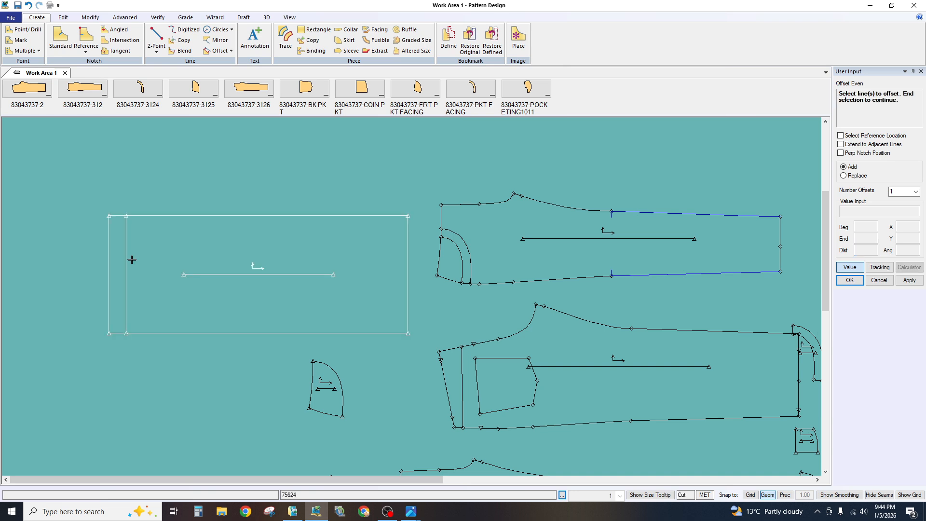
# - Offset the rectangle's lower long edge inward with Offset Even, adding one parallel lengthwise line inside piece 75624
pyautogui.click(162, 332)
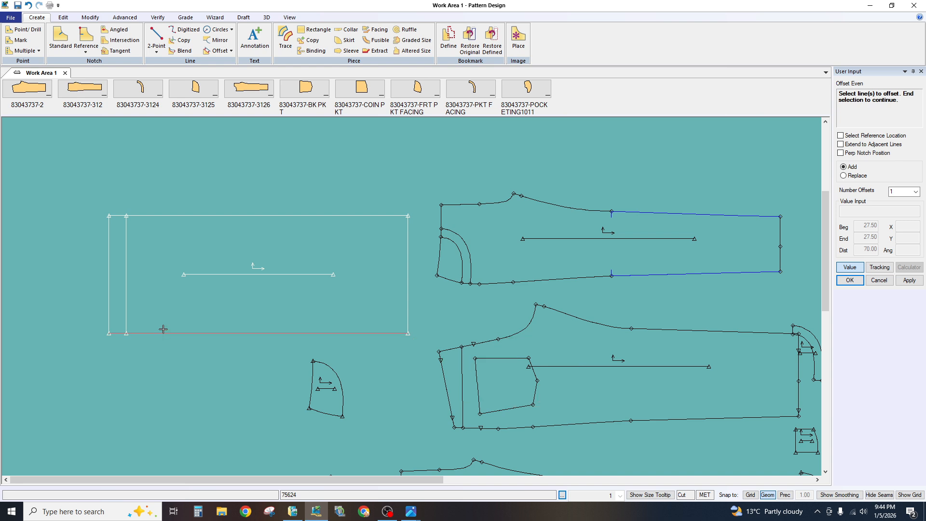
pyautogui.rightClick(160, 319)
pyautogui.click(164, 319)
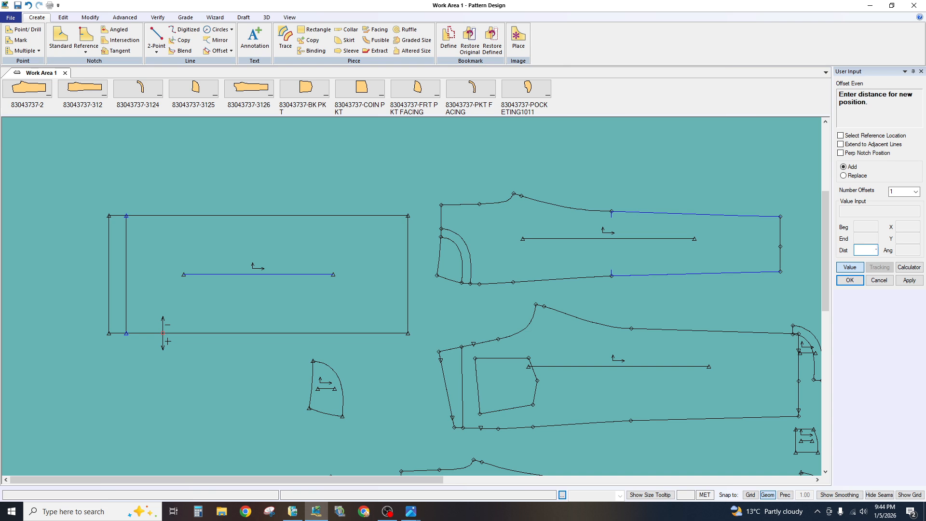
pyautogui.press('Return')
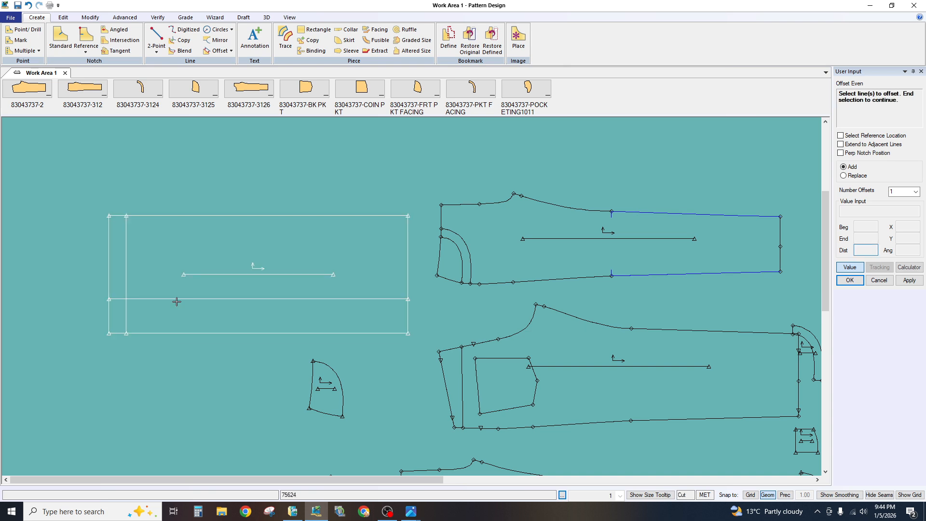
pyautogui.rightClick(133, 261)
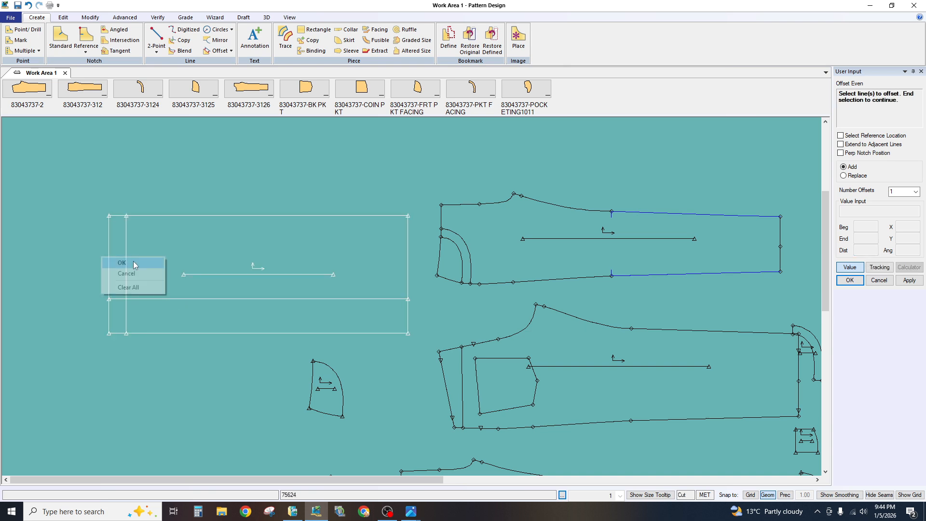
pyautogui.click(130, 263)
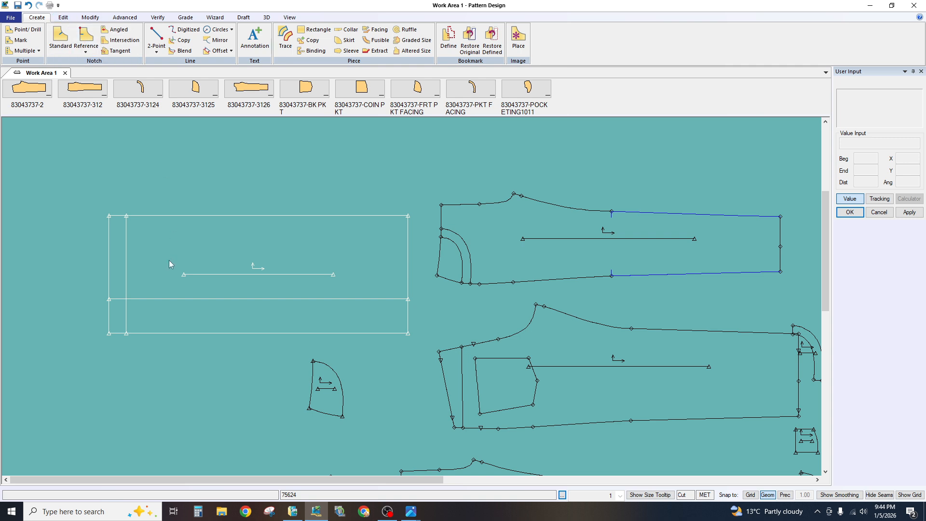
# - Nudge piece 75624 slightly lower in the open space beside the trouser pieces
pyautogui.scroll(2, 161, 245)
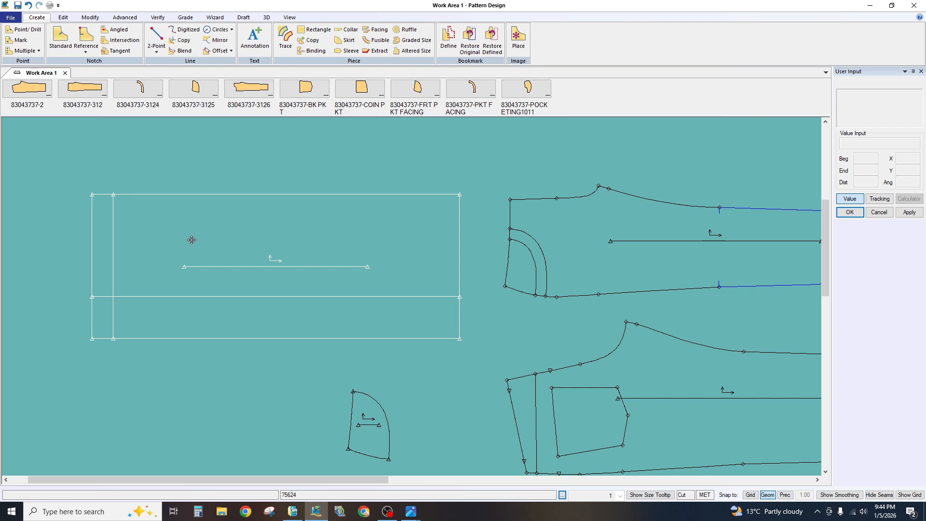
pyautogui.moveTo(192, 239); pyautogui.dragTo(194, 249)
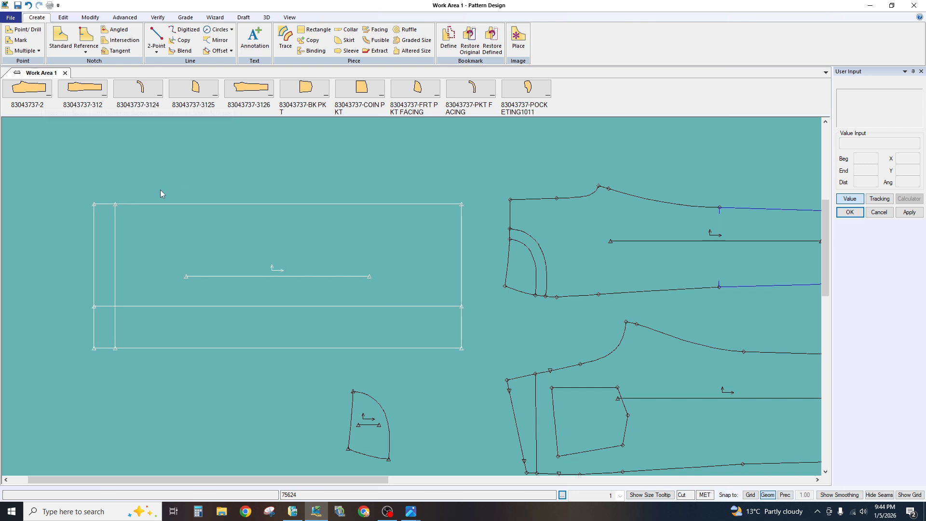
pyautogui.moveTo(165, 227); pyautogui.dragTo(160, 237)
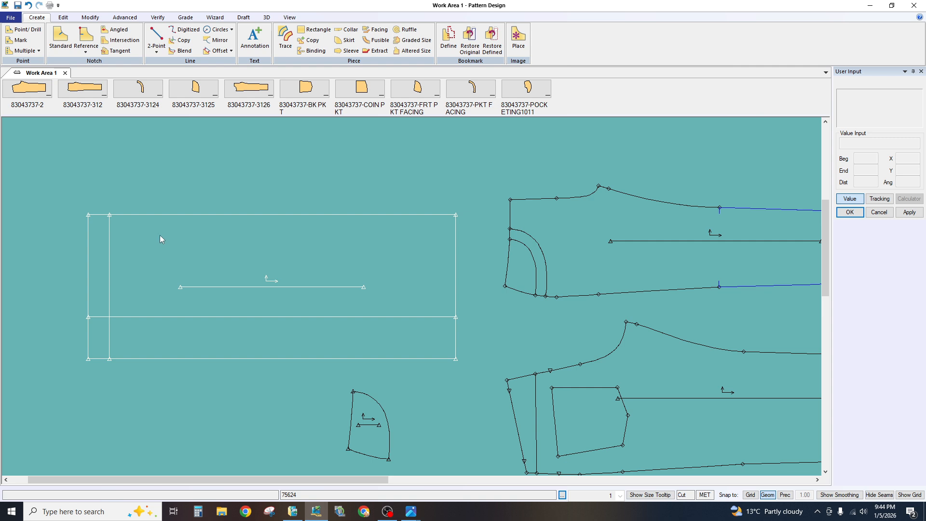
pyautogui.moveTo(162, 249); pyautogui.dragTo(166, 250)
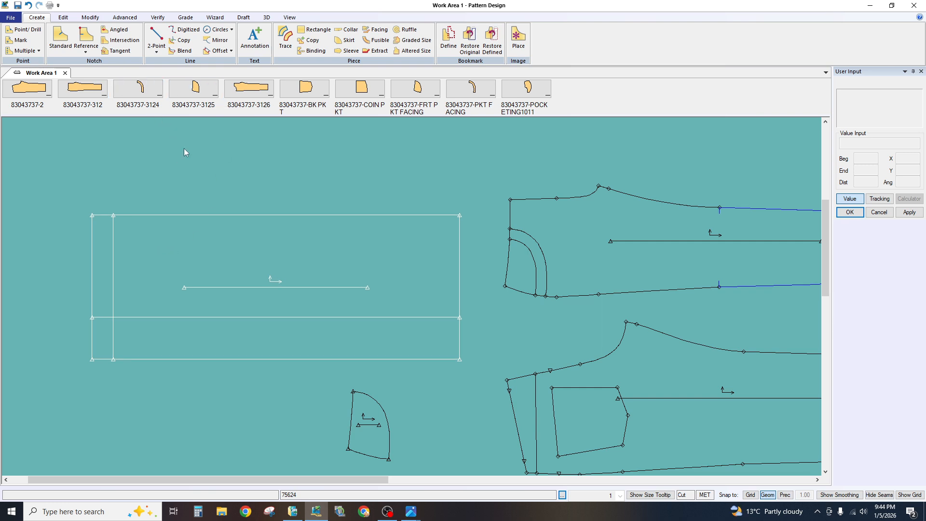
# - Draw a 2-Point line from 18 along the inner waist-side crosswise line to where the lengthwise offset line meets the rectangle's left edge
pyautogui.click(156, 49)
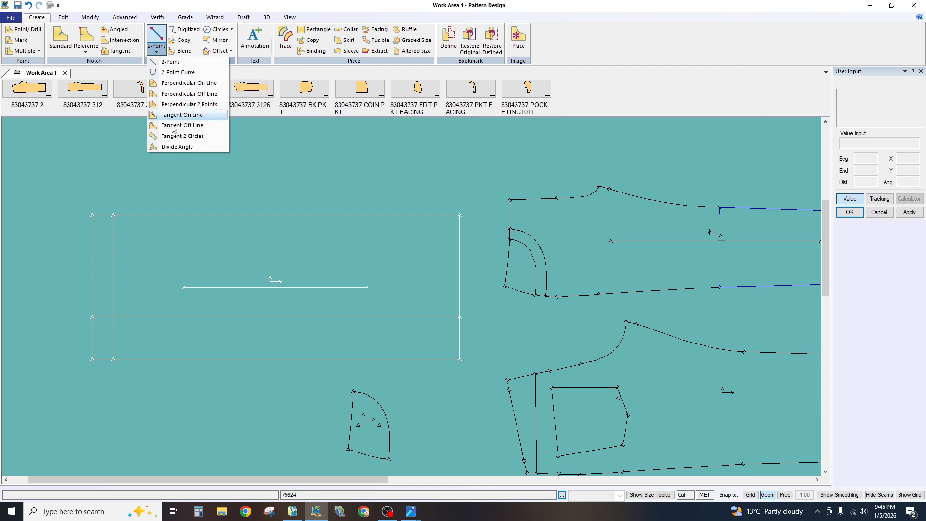
pyautogui.click(171, 63)
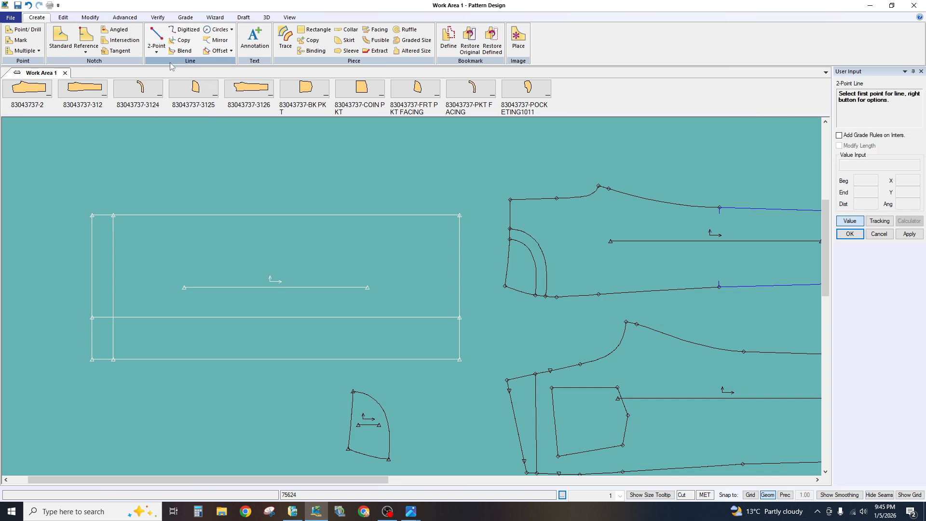
pyautogui.click(115, 334)
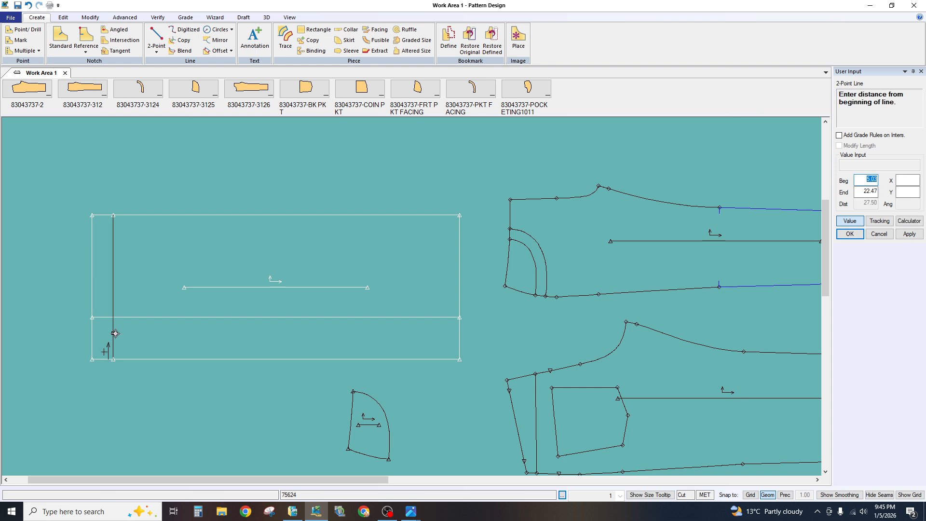
pyautogui.write('18')
pyautogui.press('Return')
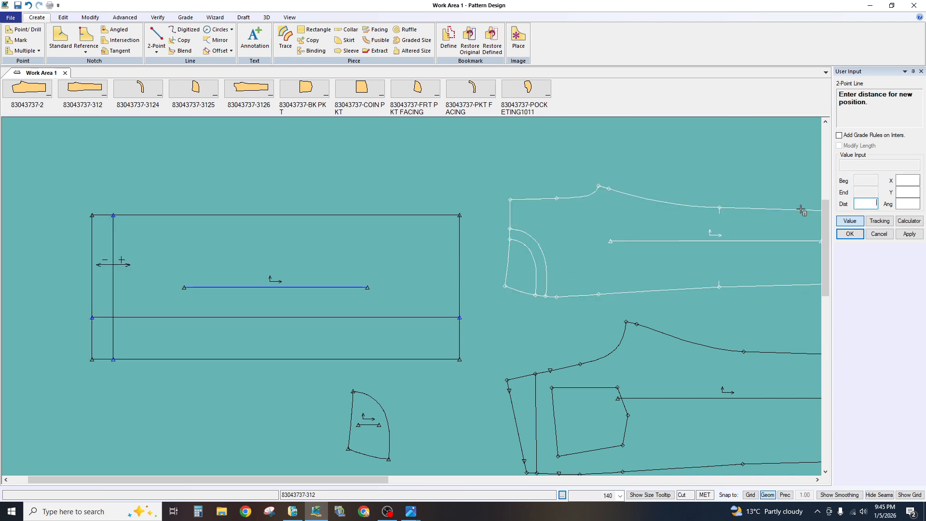
pyautogui.press('Return')
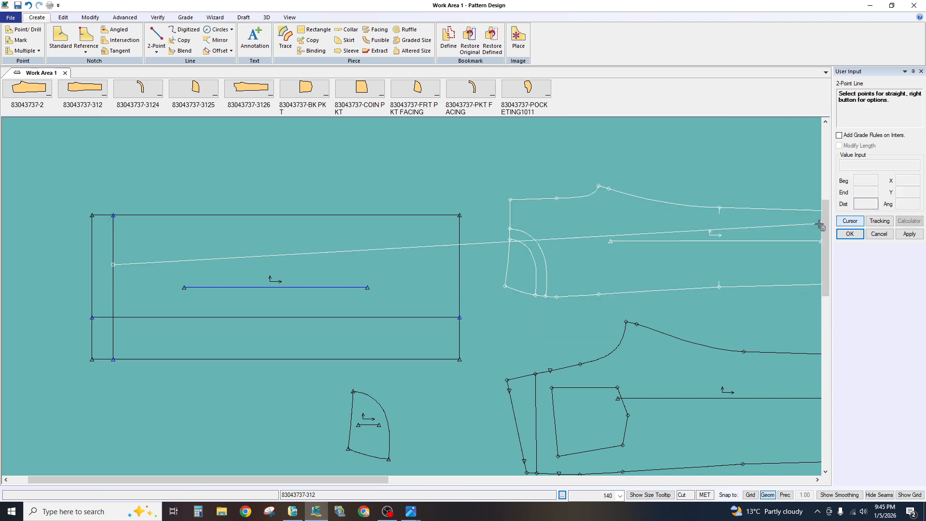
pyautogui.click(92, 317)
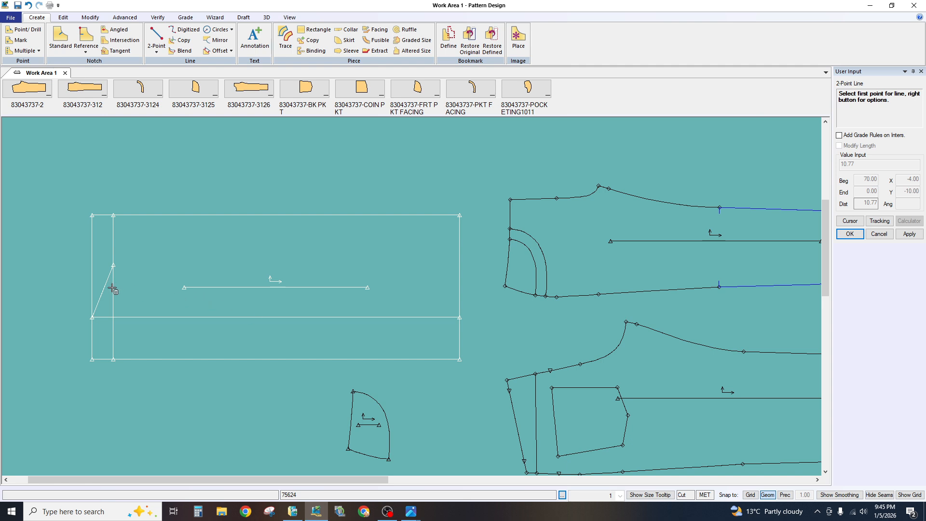
pyautogui.rightClick(178, 245)
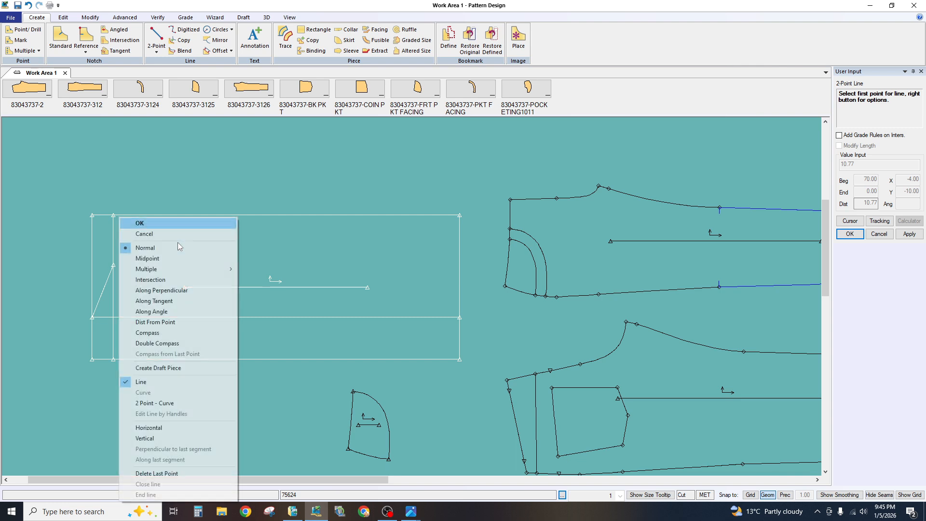
pyautogui.click(143, 225)
# - Move piece 75624 up and to the left, and bring the front trouser piece closer to it
pyautogui.moveTo(210, 256); pyautogui.dragTo(162, 236)
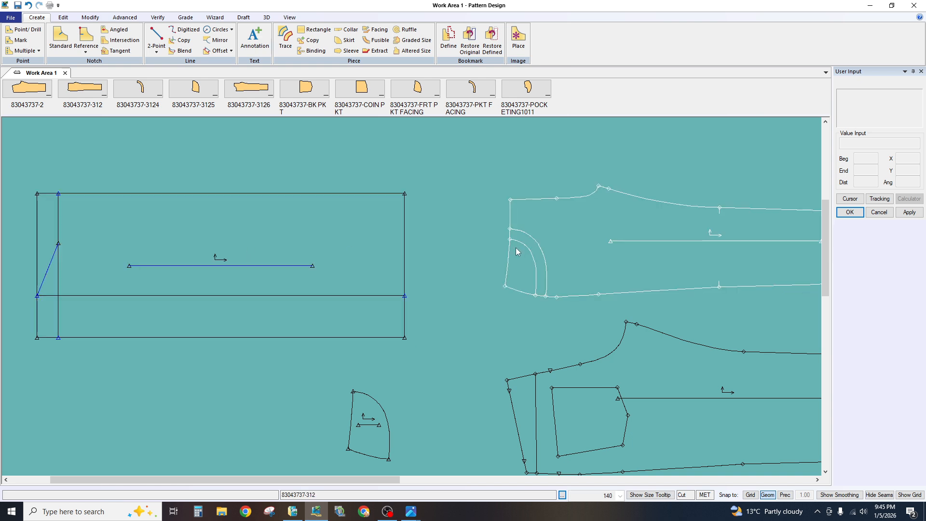
pyautogui.moveTo(538, 246); pyautogui.dragTo(468, 252)
pyautogui.moveTo(278, 253); pyautogui.dragTo(277, 238)
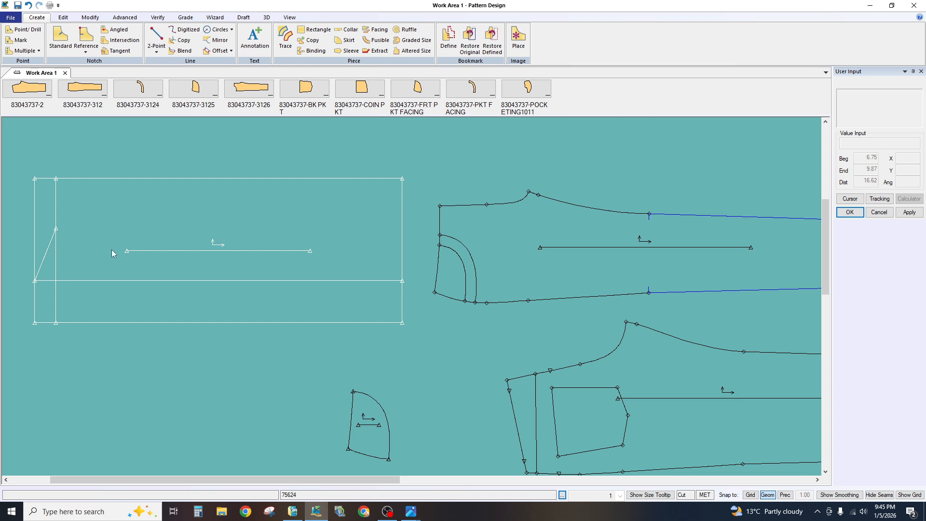
pyautogui.moveTo(111, 250); pyautogui.dragTo(118, 241)
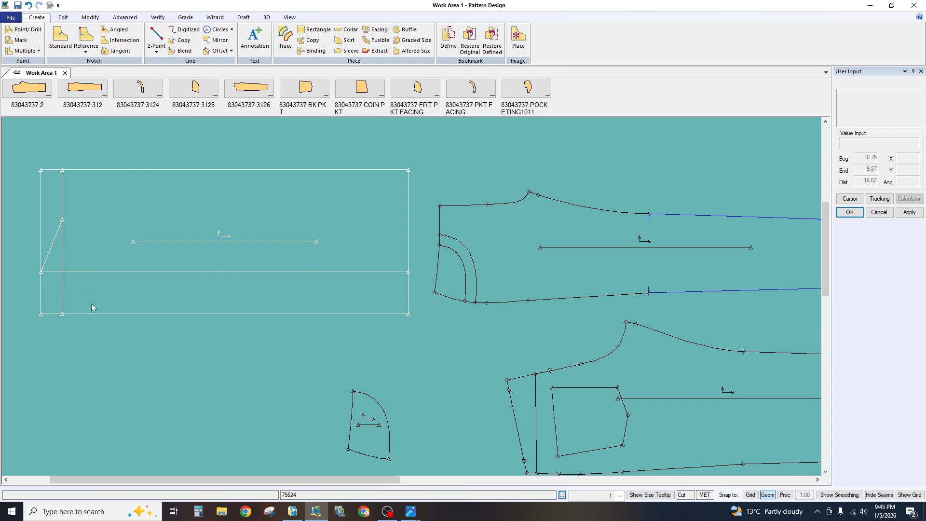
# - Draw a vertical 2-Point line from the rectangle's lower long edge to its upper one, about 23.6 from the left edge
pyautogui.click(156, 41)
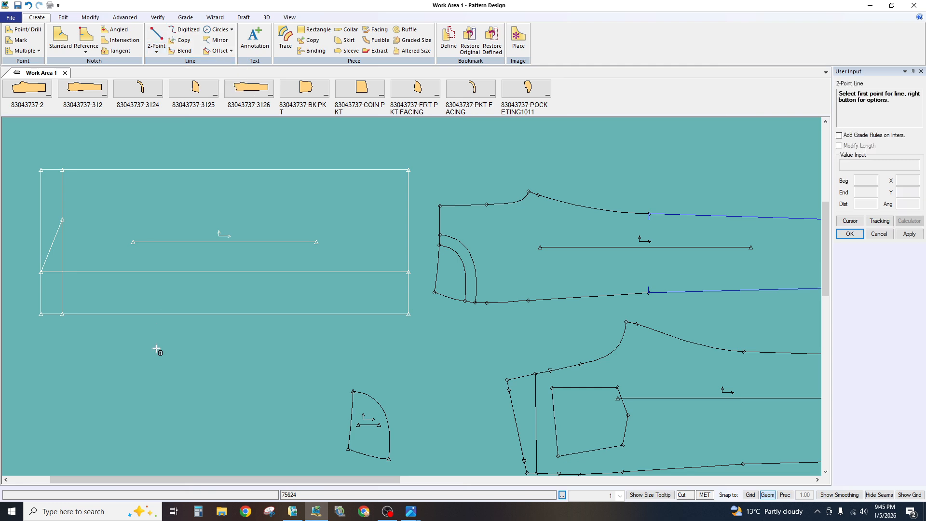
pyautogui.click(165, 314)
pyautogui.click(151, 257)
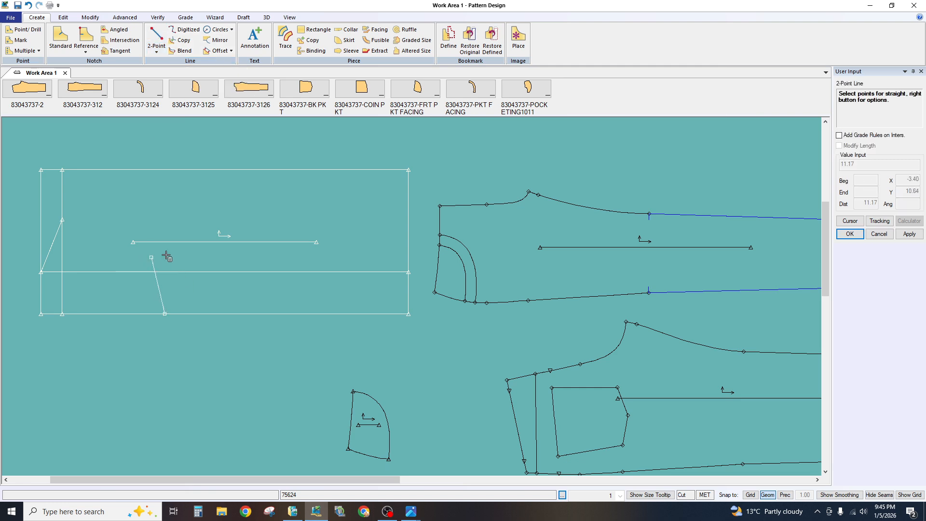
pyautogui.rightClick(167, 253)
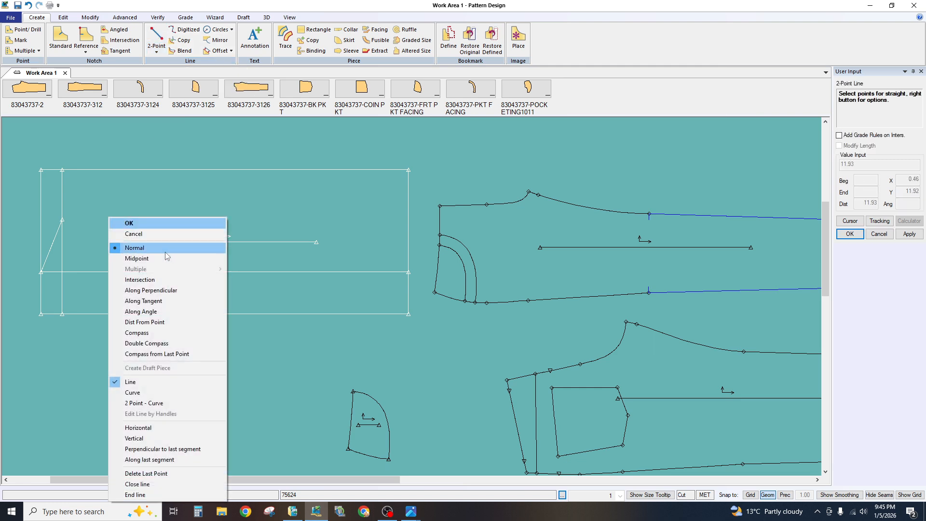
pyautogui.click(139, 428)
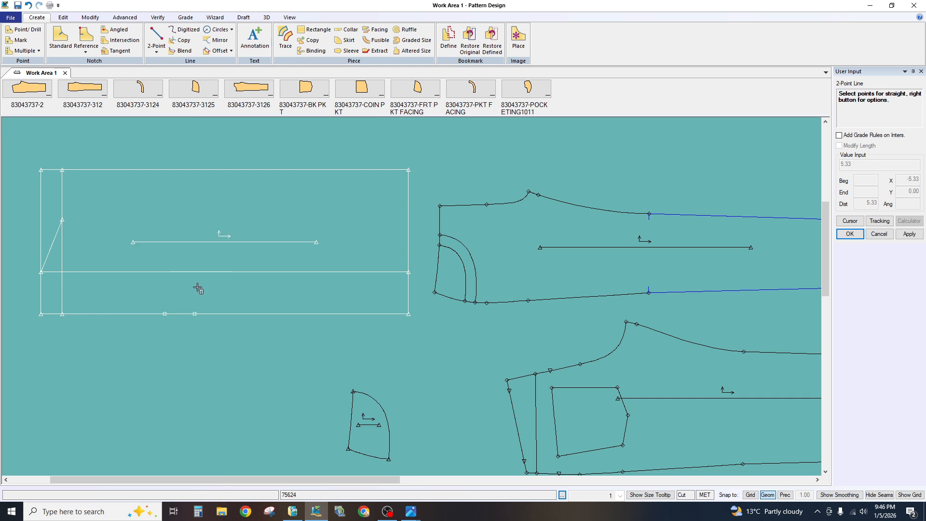
pyautogui.rightClick(169, 326)
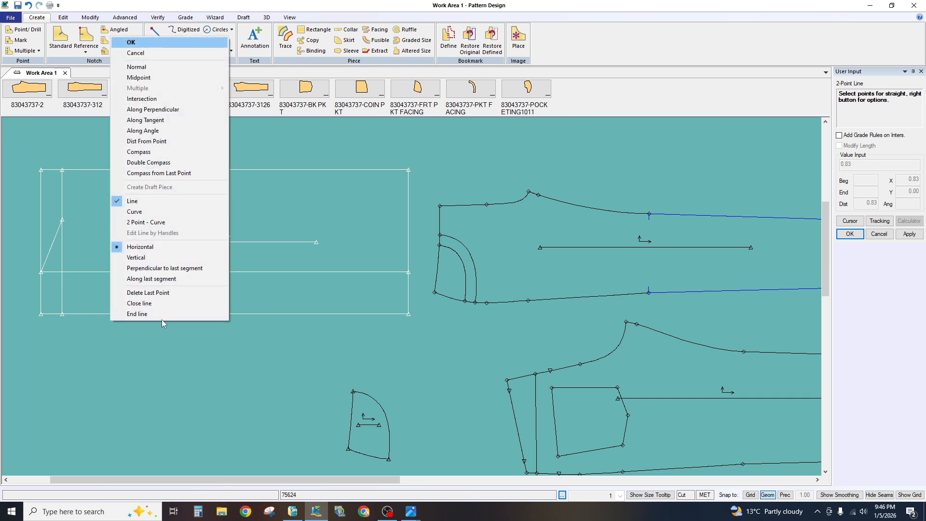
pyautogui.click(141, 258)
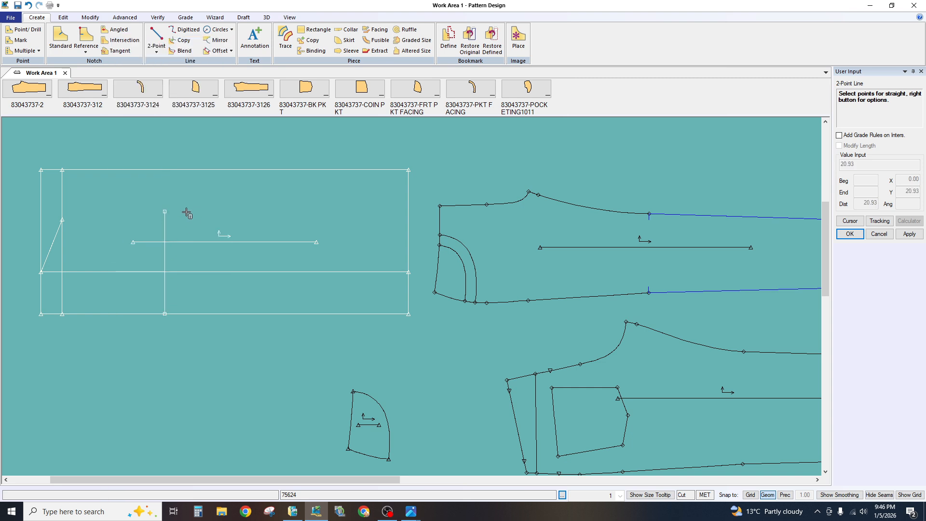
pyautogui.click(174, 172)
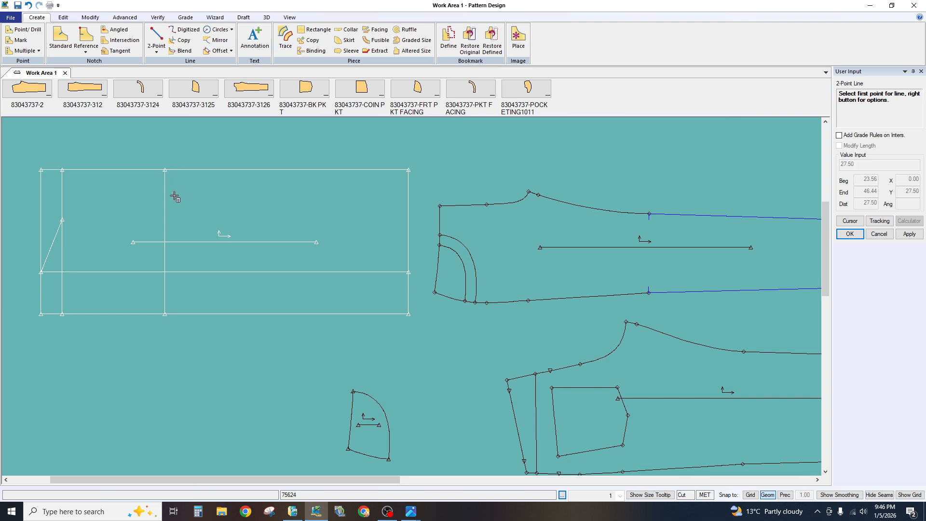
pyautogui.rightClick(115, 198)
pyautogui.click(89, 201)
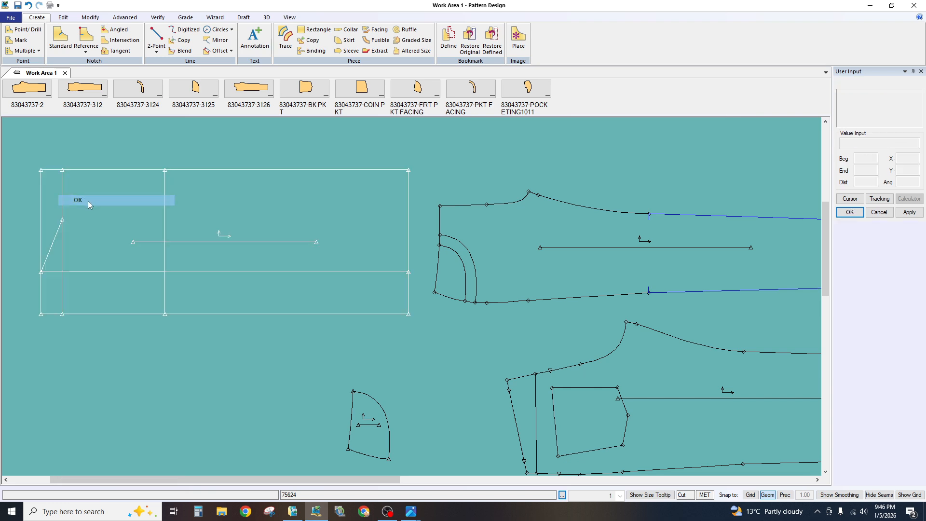
# - Offset the new full-height vertical line about 23 to the right with Offset Even
pyautogui.click(217, 51)
pyautogui.click(165, 206)
pyautogui.rightClick(216, 203)
pyautogui.click(207, 209)
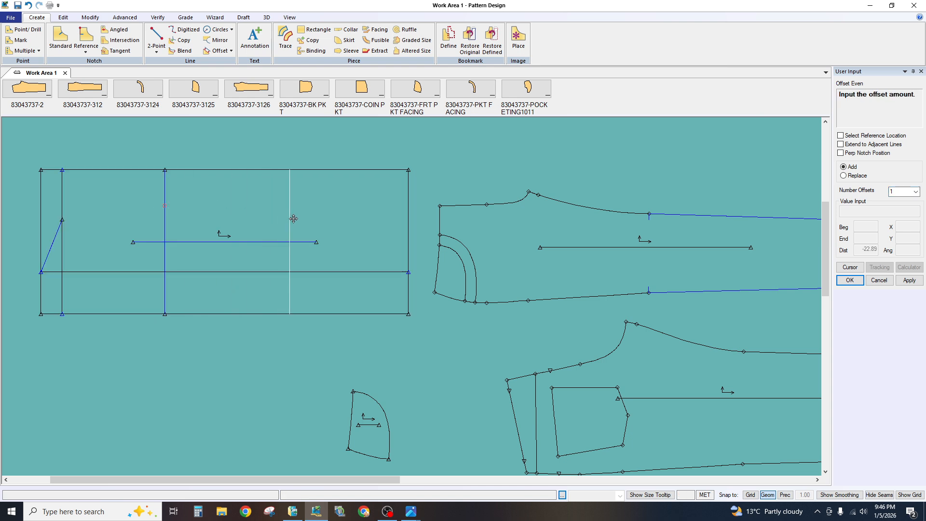
pyautogui.click(284, 219)
pyautogui.rightClick(233, 204)
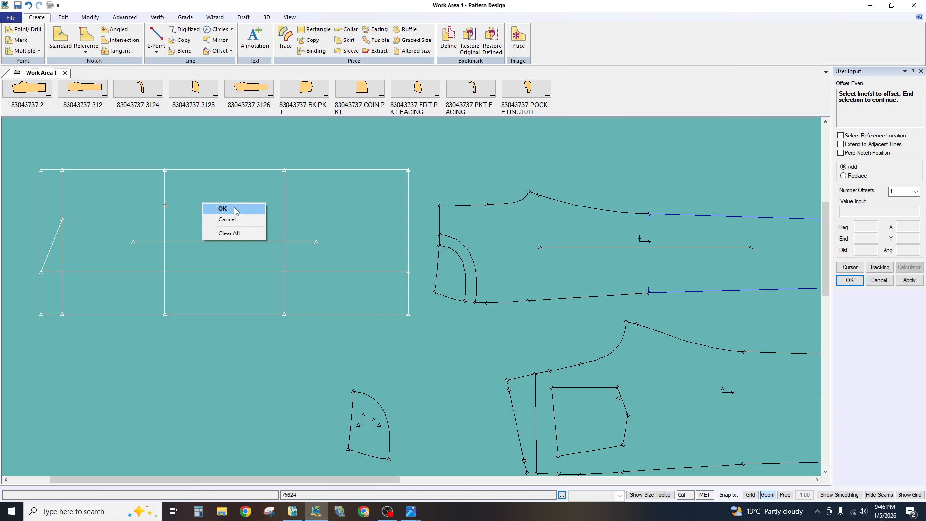
pyautogui.click(233, 208)
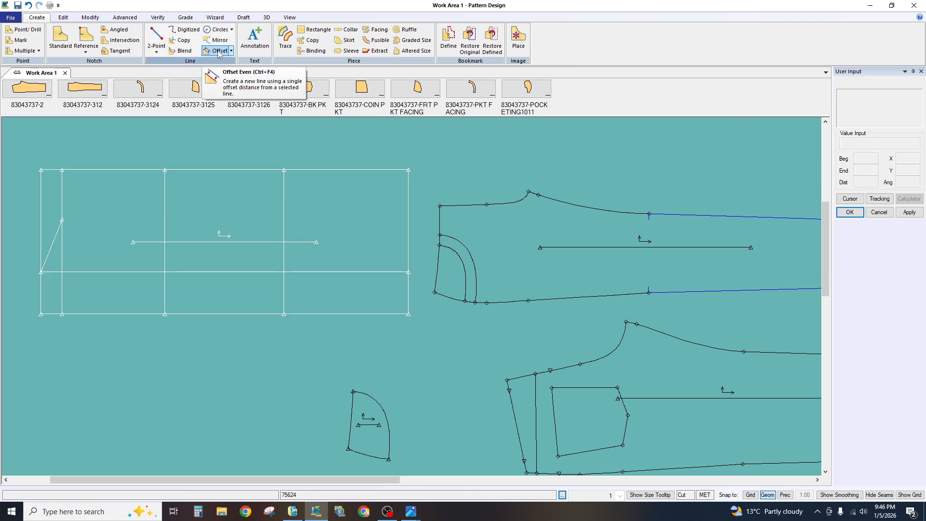
# - Shift piece 75624 and the front trouser piece slightly to the right
pyautogui.click(91, 18)
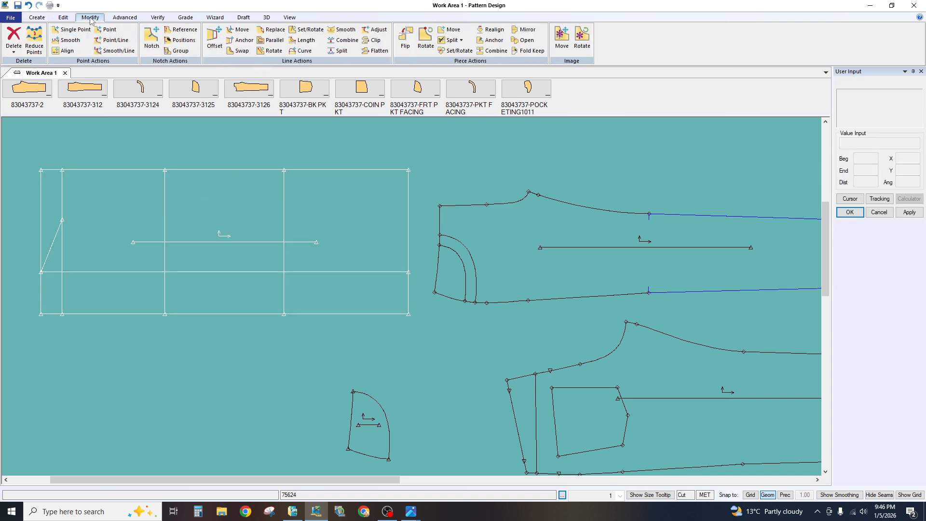
pyautogui.moveTo(228, 218); pyautogui.dragTo(234, 222)
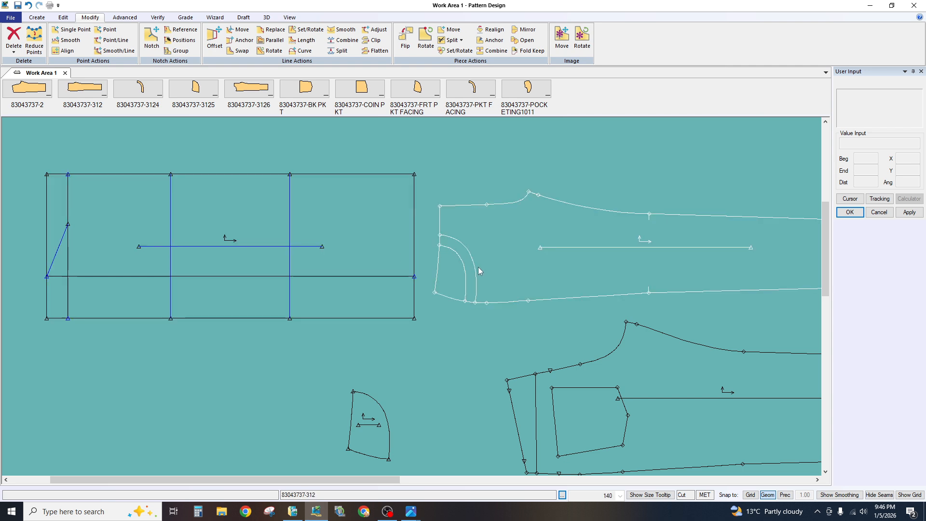
pyautogui.moveTo(485, 268); pyautogui.dragTo(496, 268)
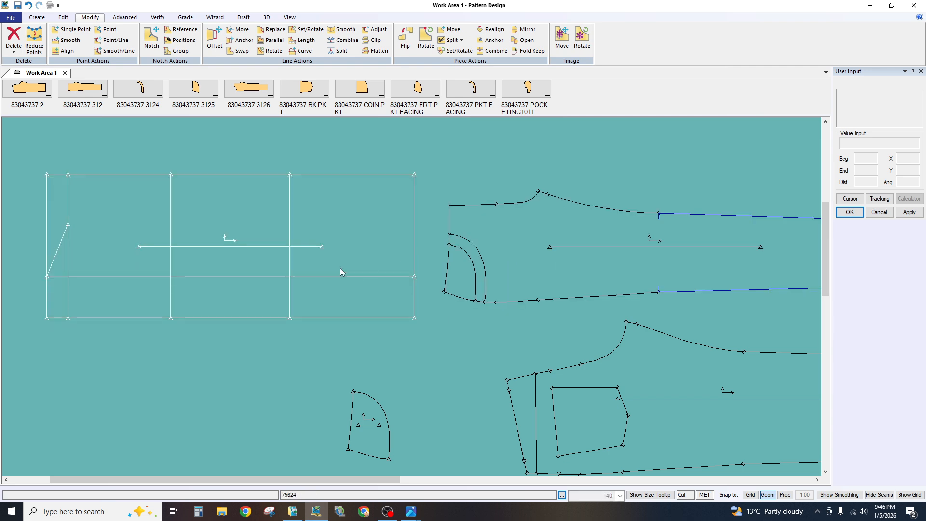
# - Split the two inner full-height vertical lines about 1.5 below the rectangle's upper long edge
pyautogui.click(342, 51)
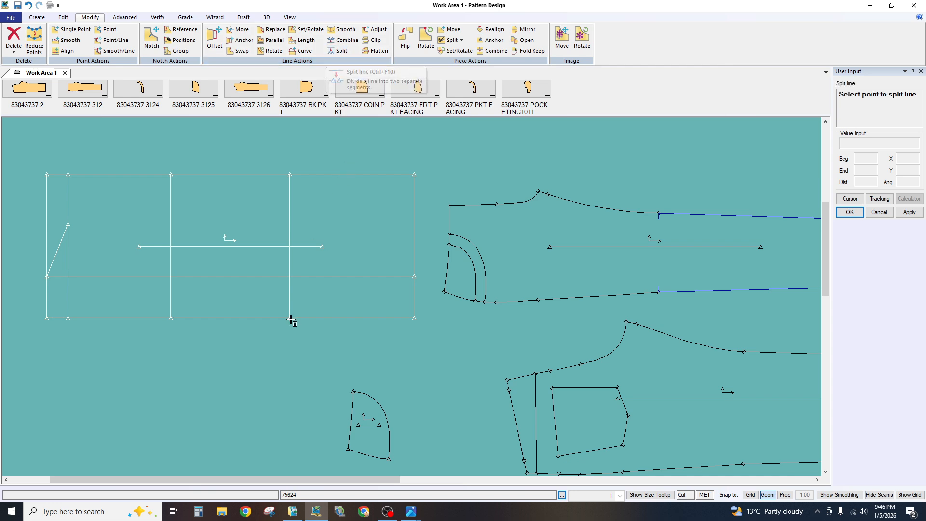
pyautogui.click(289, 294)
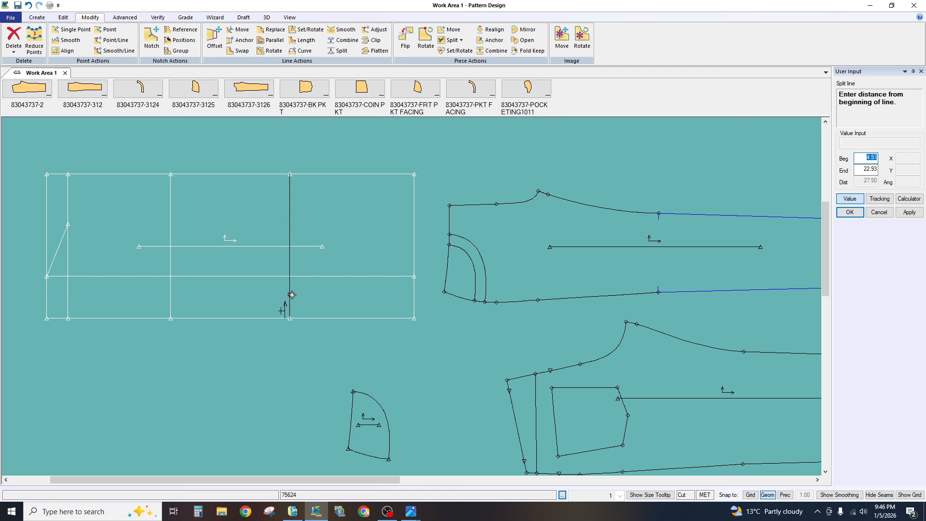
pyautogui.write('1')
pyautogui.press('Return')
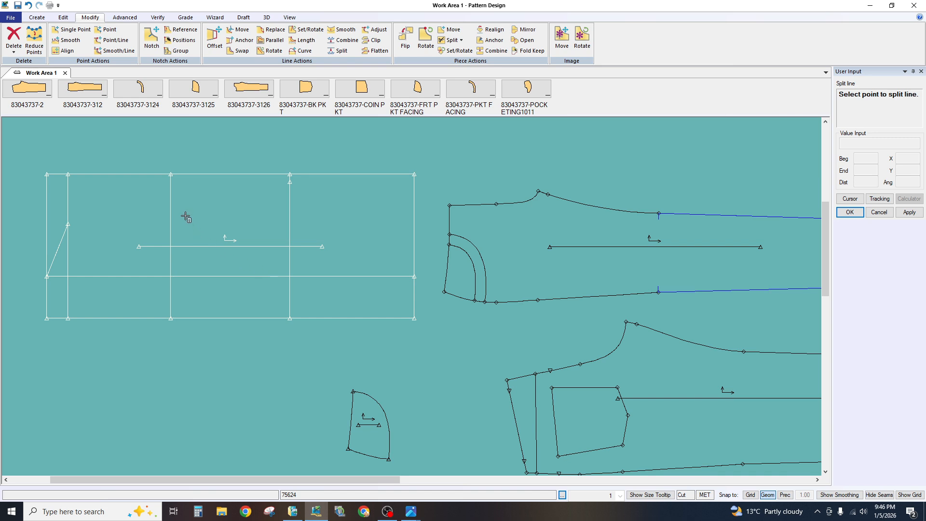
pyautogui.click(172, 182)
pyautogui.click(342, 51)
pyautogui.rightClick(369, 200)
pyautogui.click(349, 201)
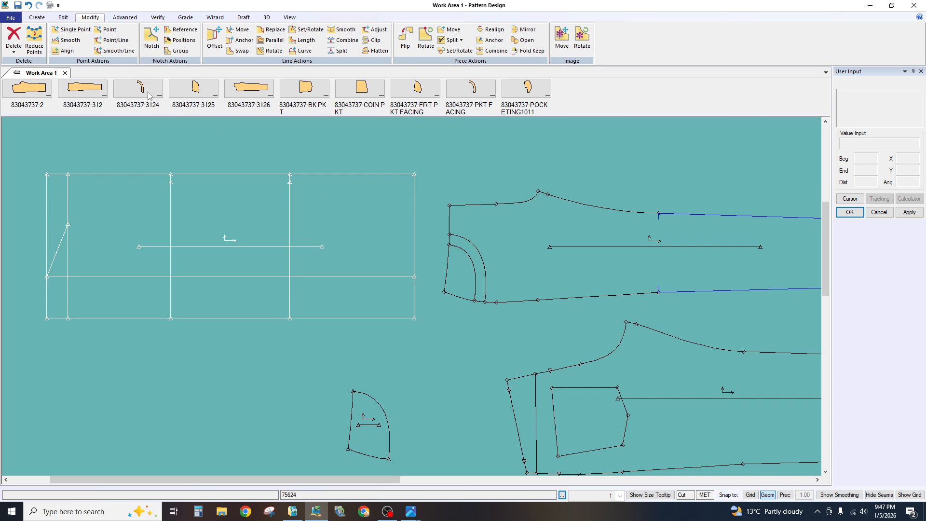
# - Split the rectangle's upper long edge at a distance of 6 from its right end
pyautogui.click(37, 17)
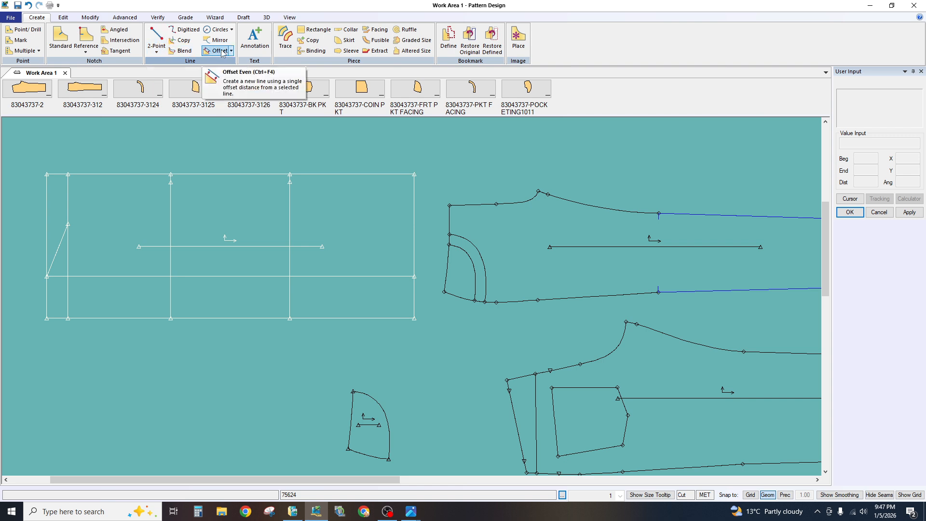
pyautogui.click(90, 18)
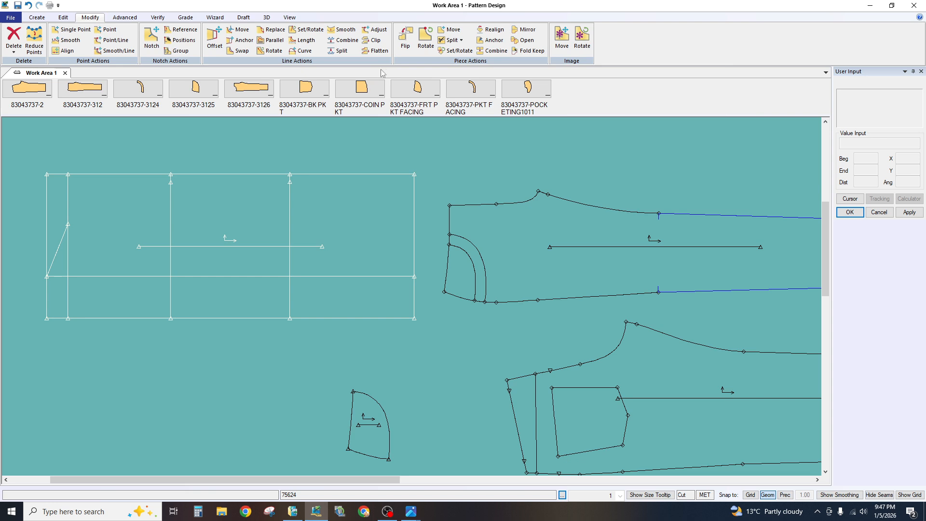
pyautogui.click(339, 51)
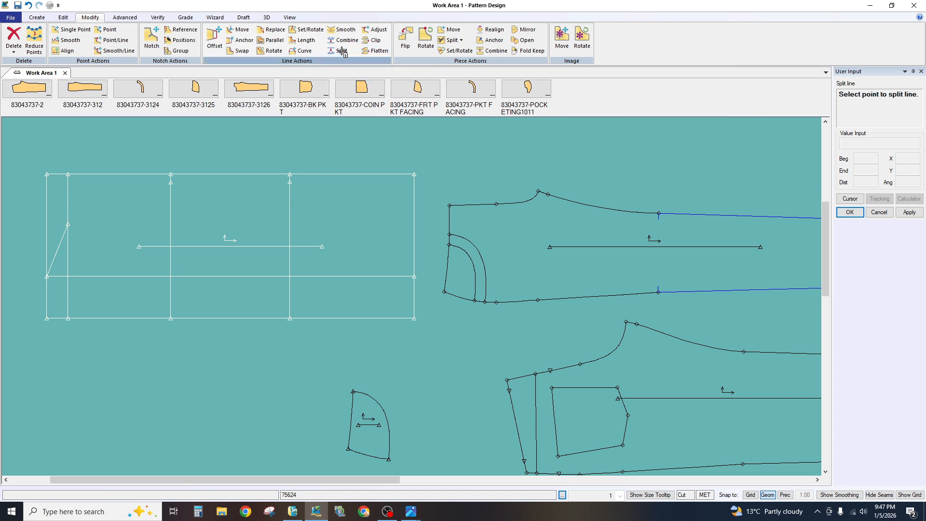
pyautogui.click(348, 175)
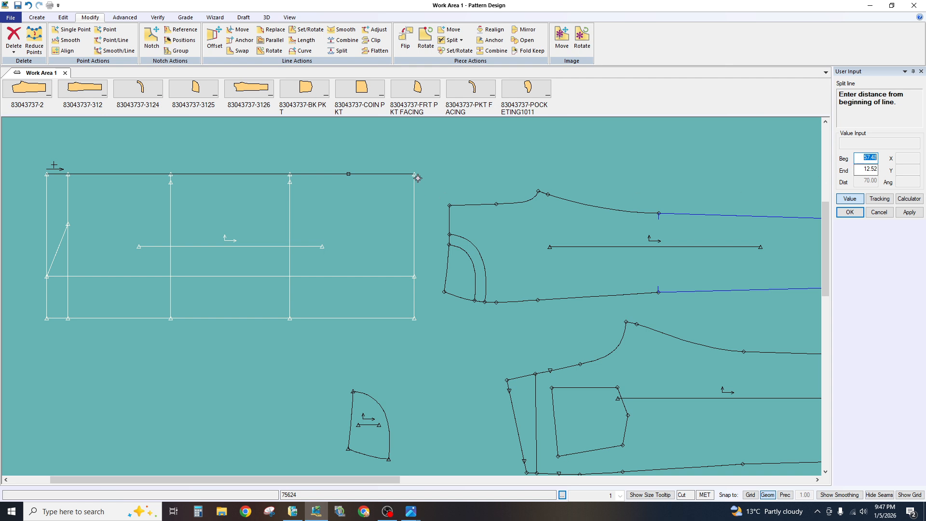
pyautogui.click(875, 170)
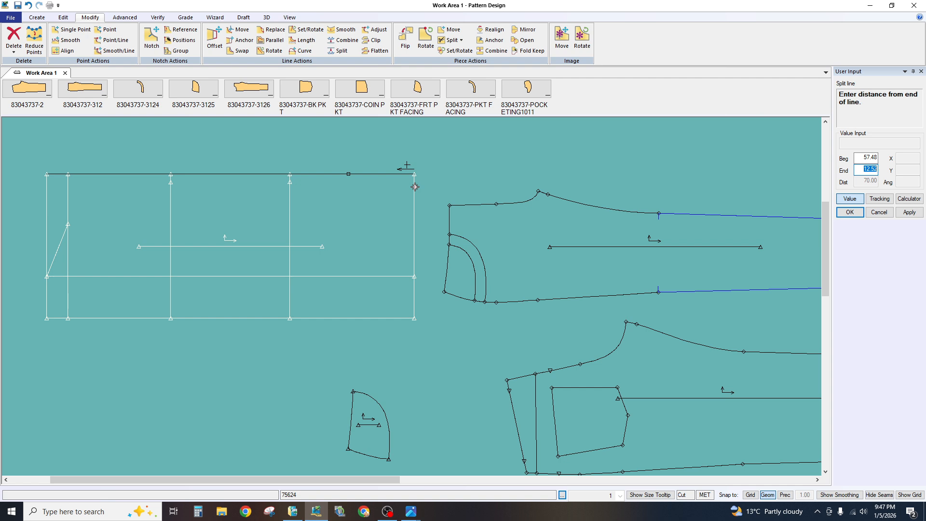
pyautogui.write('6')
pyautogui.press('Return')
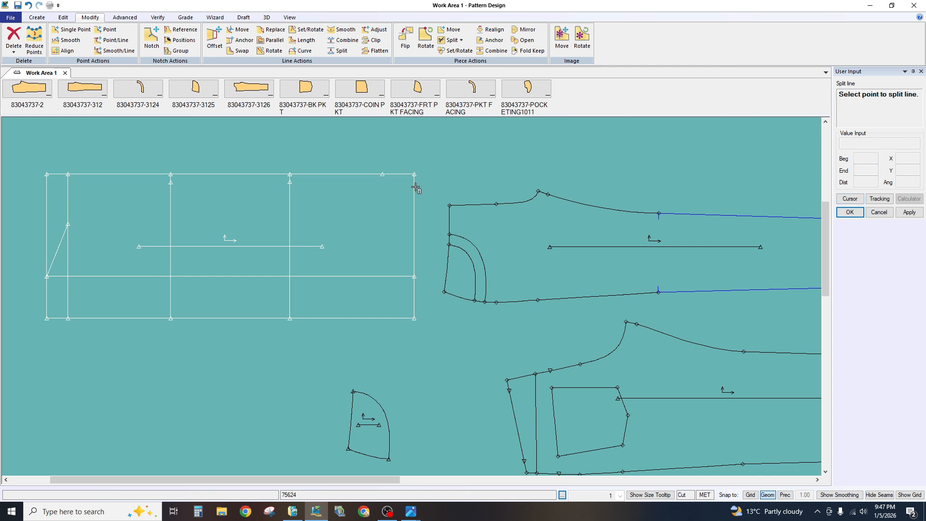
pyautogui.rightClick(324, 216)
pyautogui.click(323, 216)
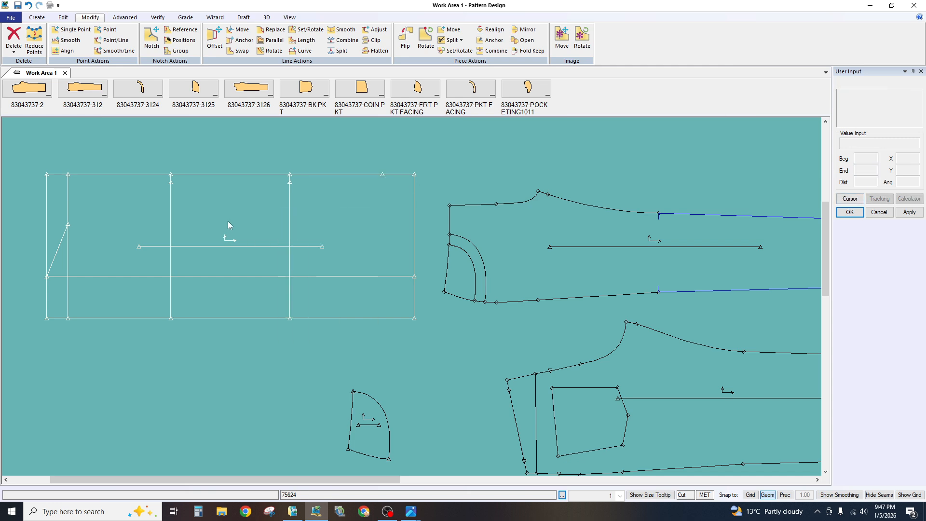
# - Draw a horizontal 2-Point line about 19.5 long from the slanted line's upper end to the nearer of the two split vertical lines
pyautogui.scroll(3, 48, 303)
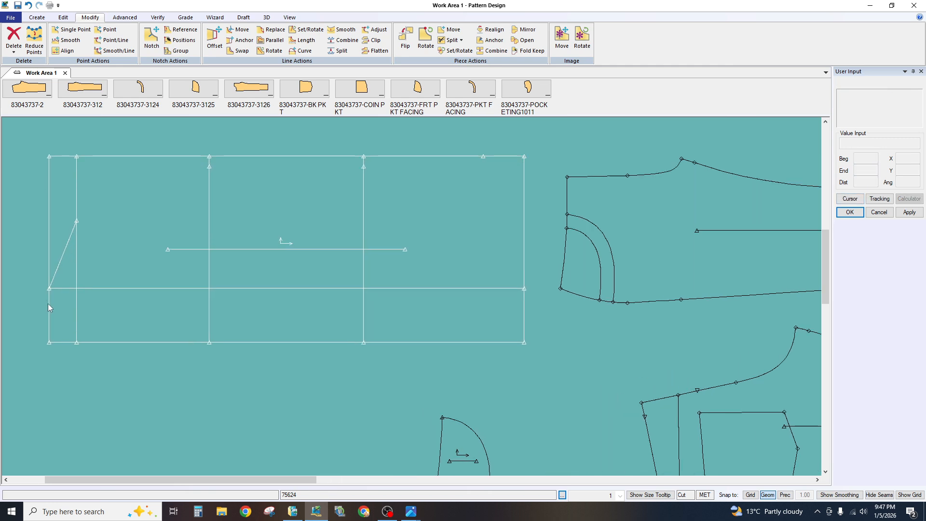
pyautogui.moveTo(127, 258); pyautogui.dragTo(164, 329)
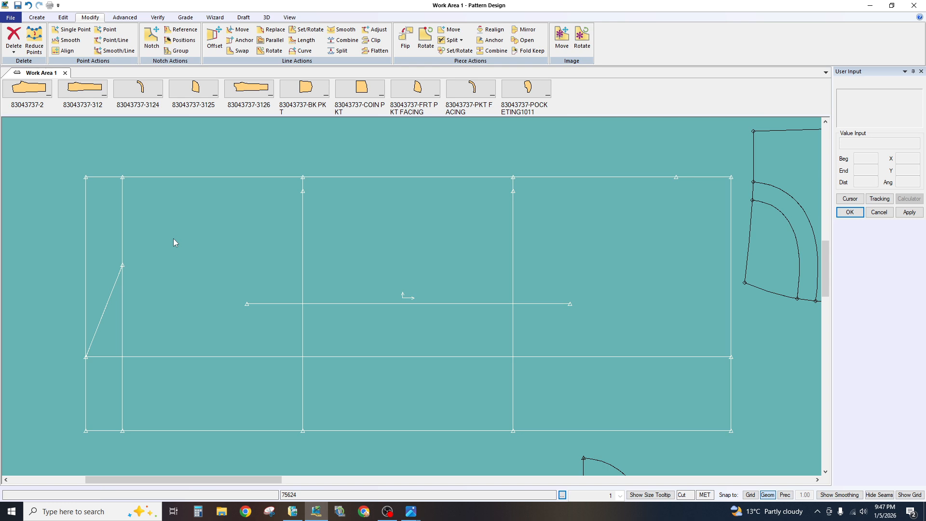
pyautogui.scroll(1, 184, 231)
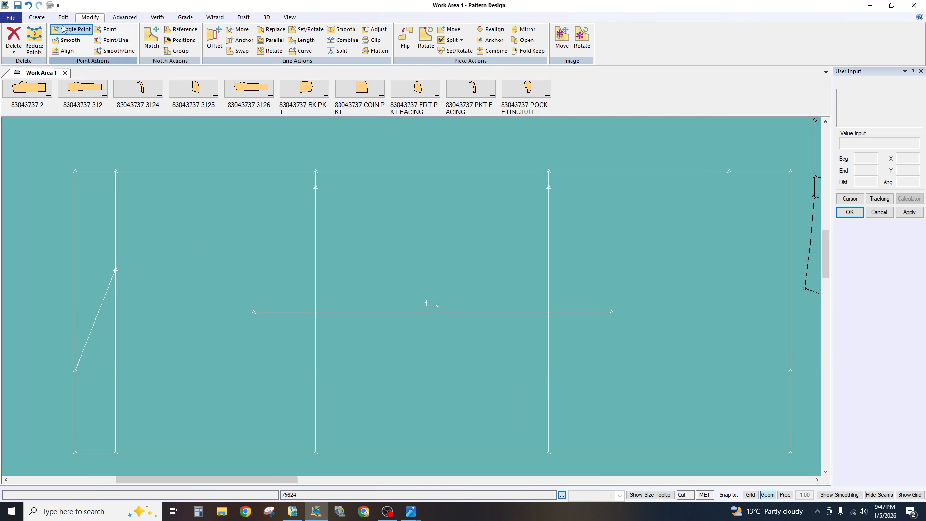
pyautogui.click(36, 17)
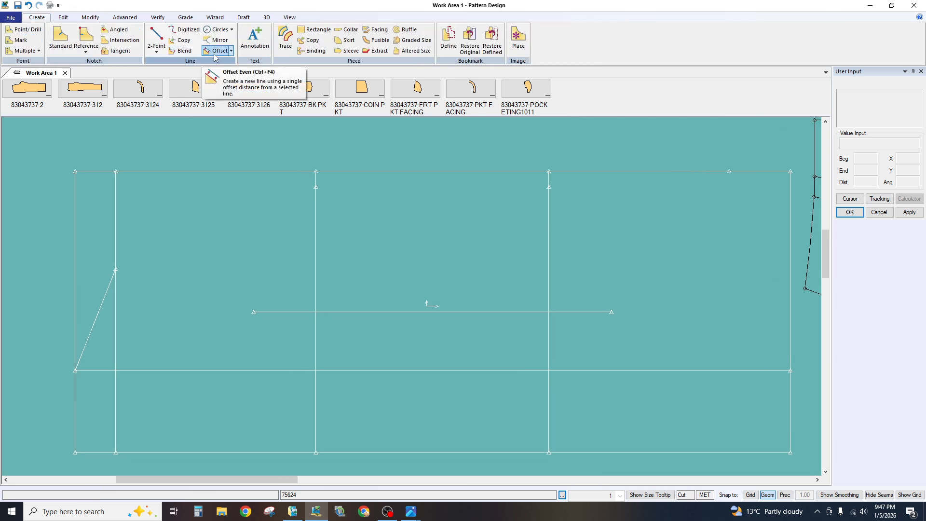
pyautogui.click(156, 38)
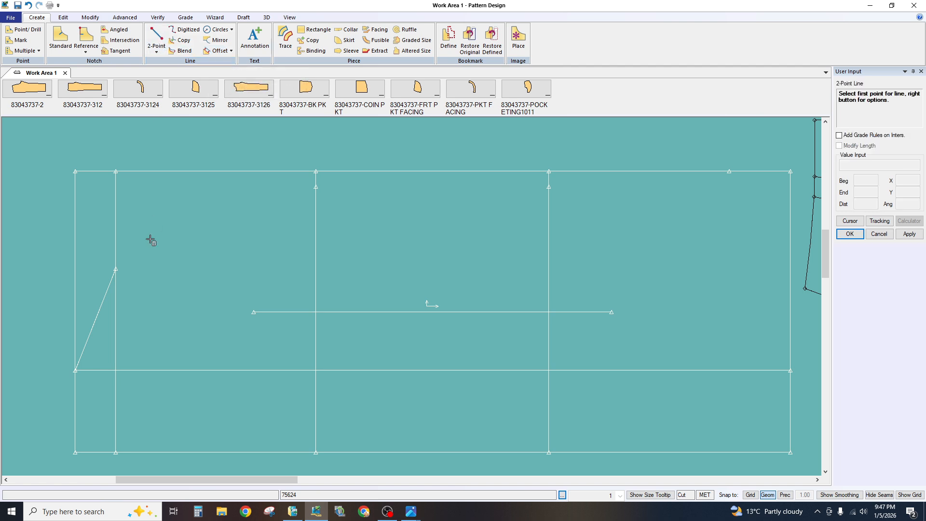
pyautogui.click(115, 268)
pyautogui.rightClick(178, 267)
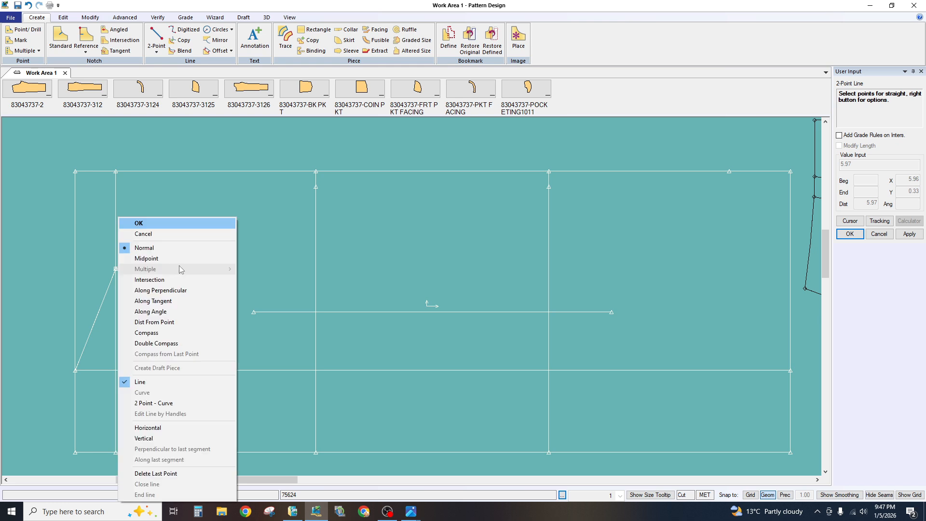
pyautogui.click(147, 427)
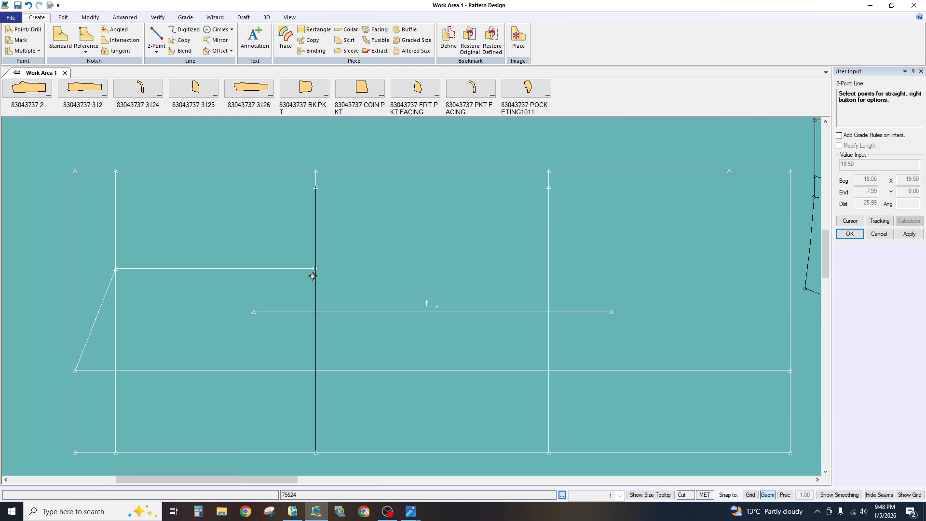
pyautogui.click(314, 270)
pyautogui.rightClick(269, 223)
pyautogui.click(241, 224)
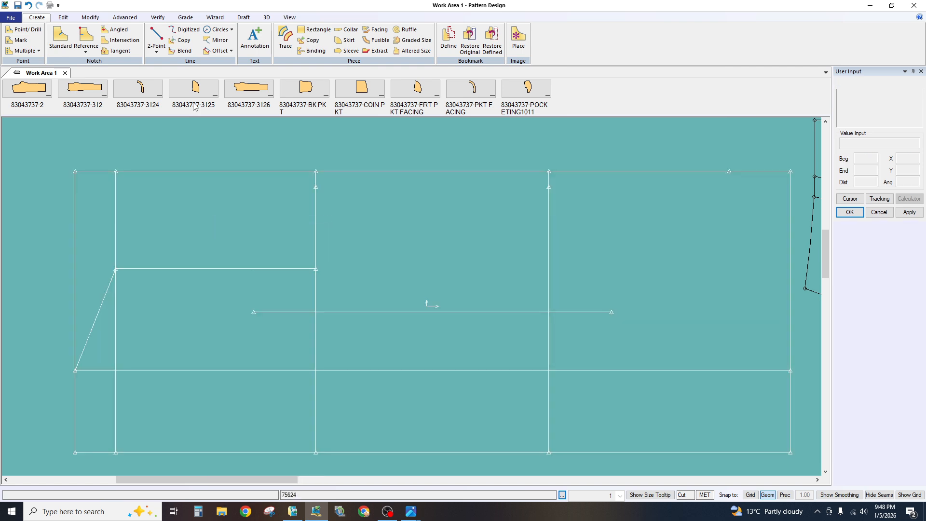
# - Draw a 2-Point Curve about 23.7 long from that vertical line's split point to the slanted line's upper end, bowed toward the lower corner
pyautogui.click(156, 51)
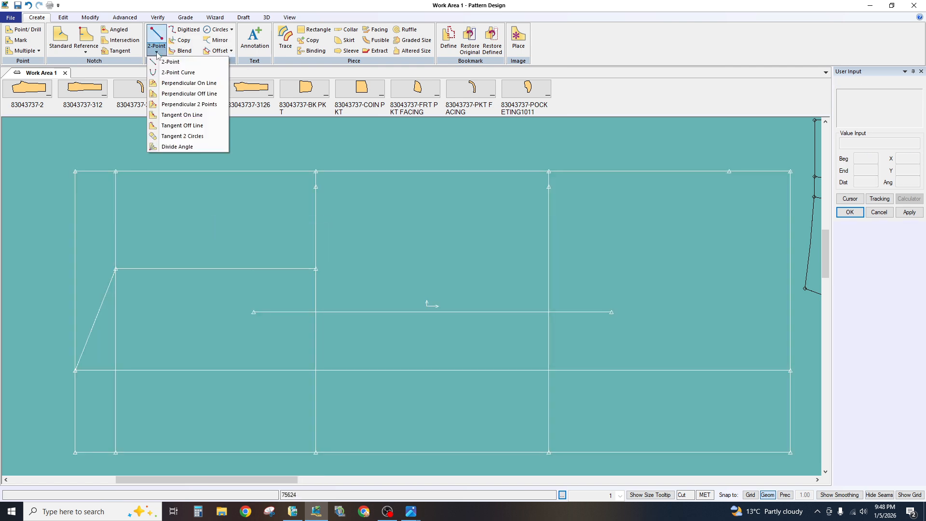
pyautogui.click(177, 72)
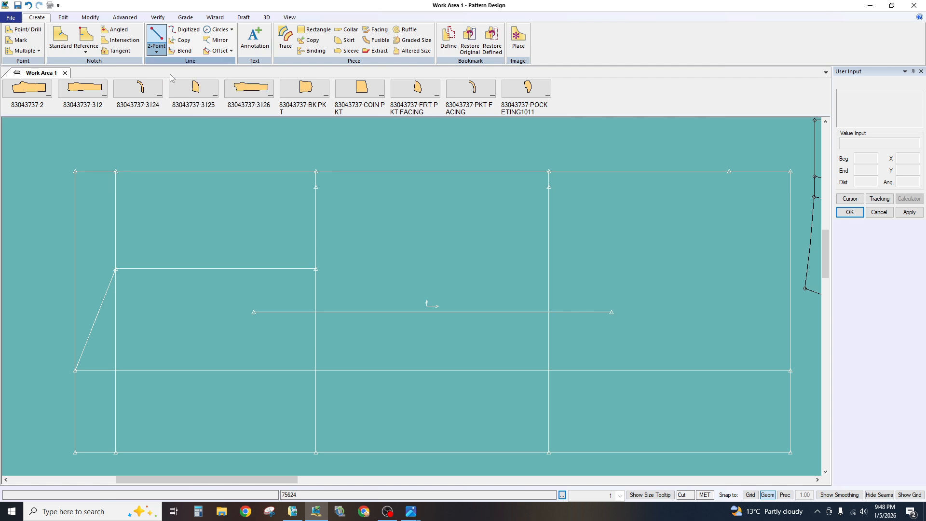
pyautogui.click(317, 188)
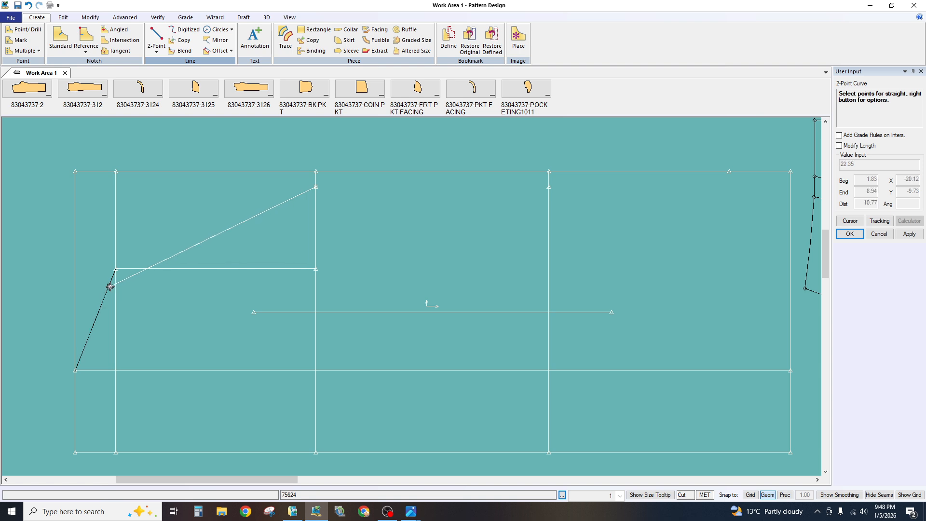
pyautogui.click(115, 269)
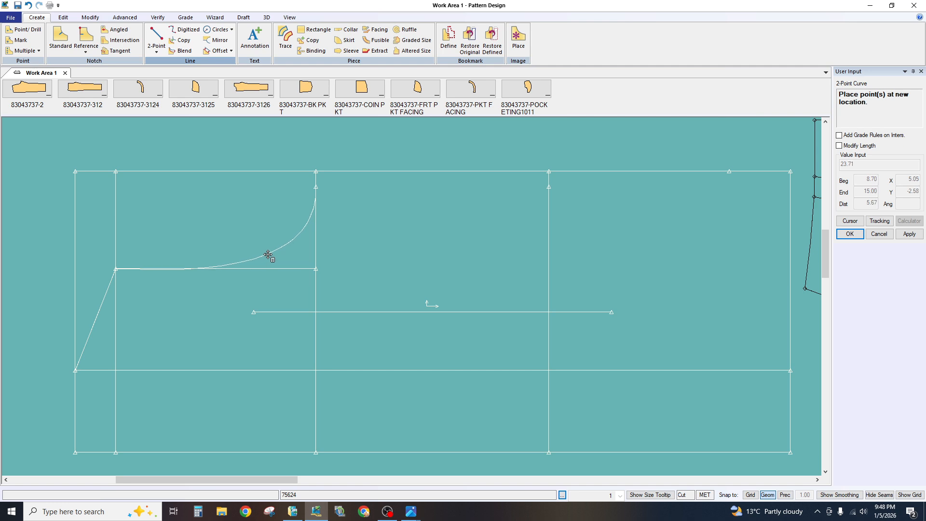
pyautogui.click(268, 254)
pyautogui.rightClick(409, 207)
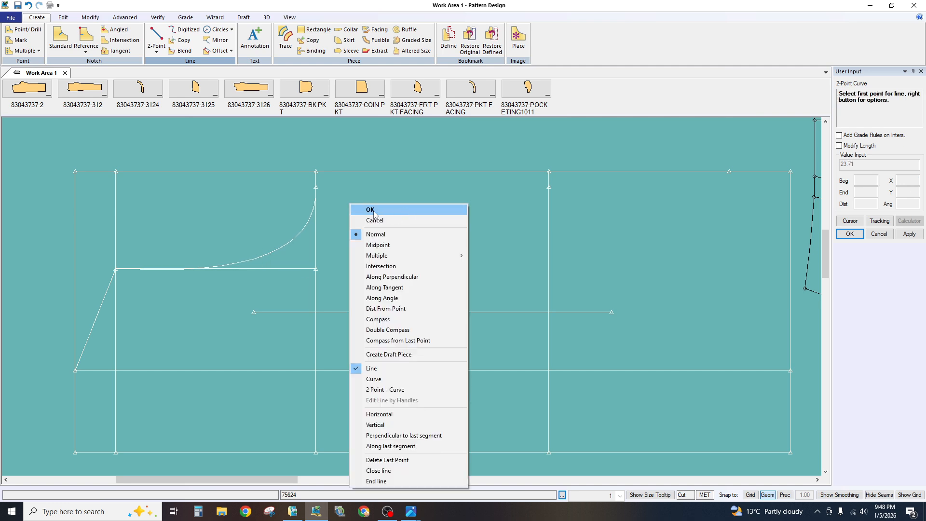
pyautogui.click(409, 208)
# - Draw a gently bowed 2-Point Curve about 40.5 long from the crotch curve's upper end to the split point on the upper long edge
pyautogui.scroll(-3, 348, 265)
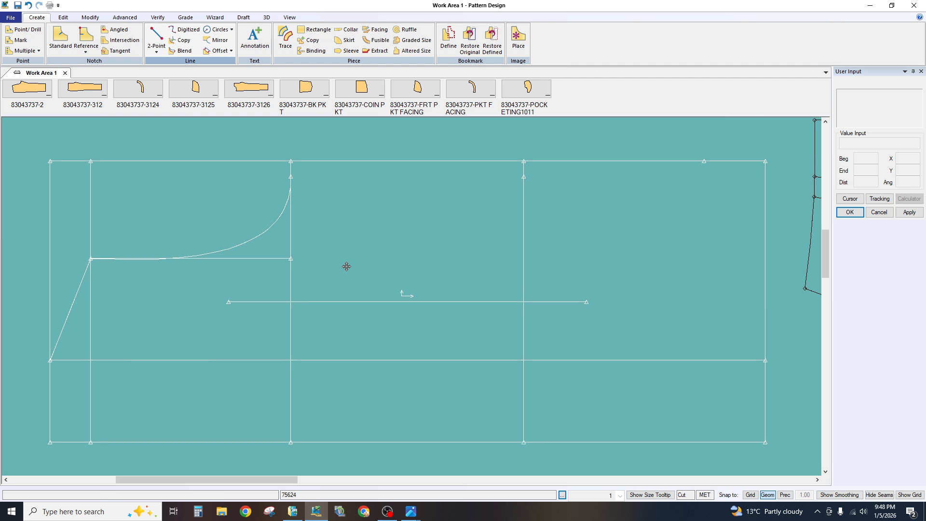
pyautogui.scroll(-1, 297, 268)
pyautogui.moveTo(296, 267); pyautogui.dragTo(266, 260, button='middle')
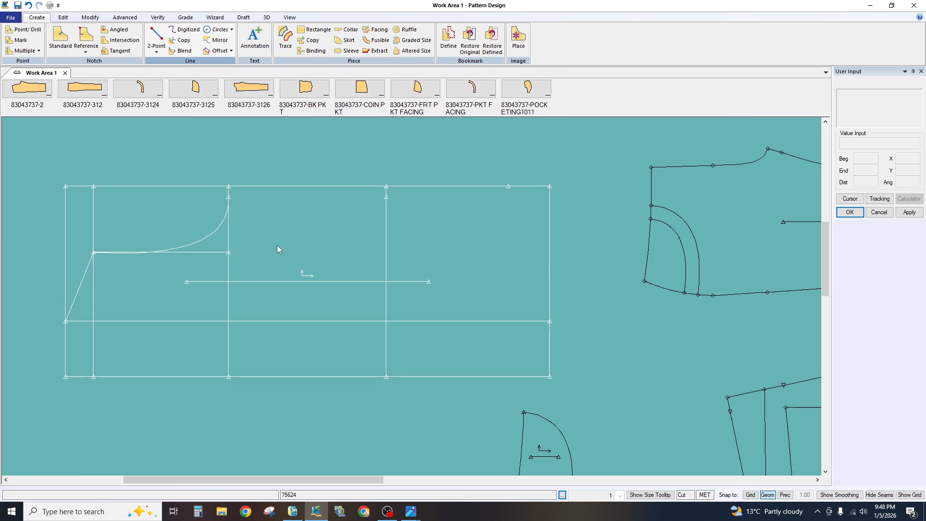
pyautogui.scroll(2, 263, 198)
pyautogui.click(156, 48)
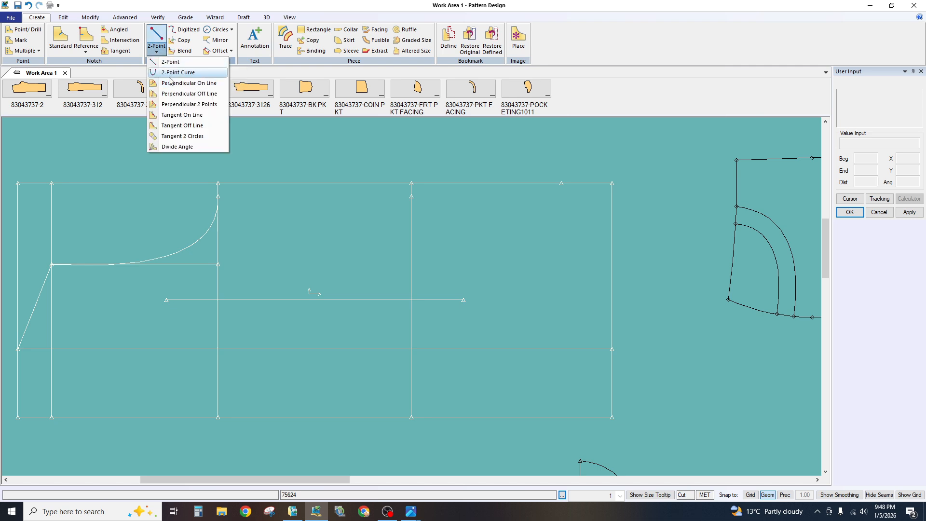
pyautogui.click(179, 67)
pyautogui.scroll(1, 244, 193)
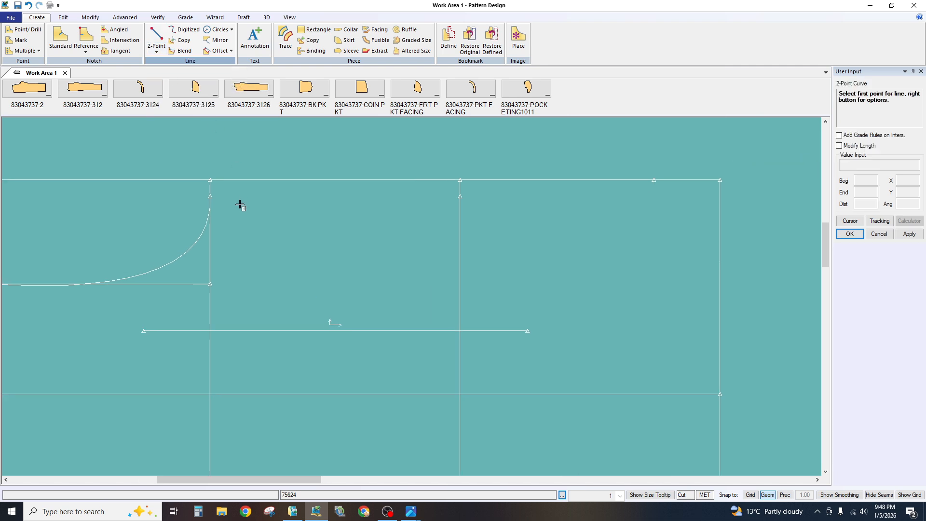
pyautogui.click(210, 196)
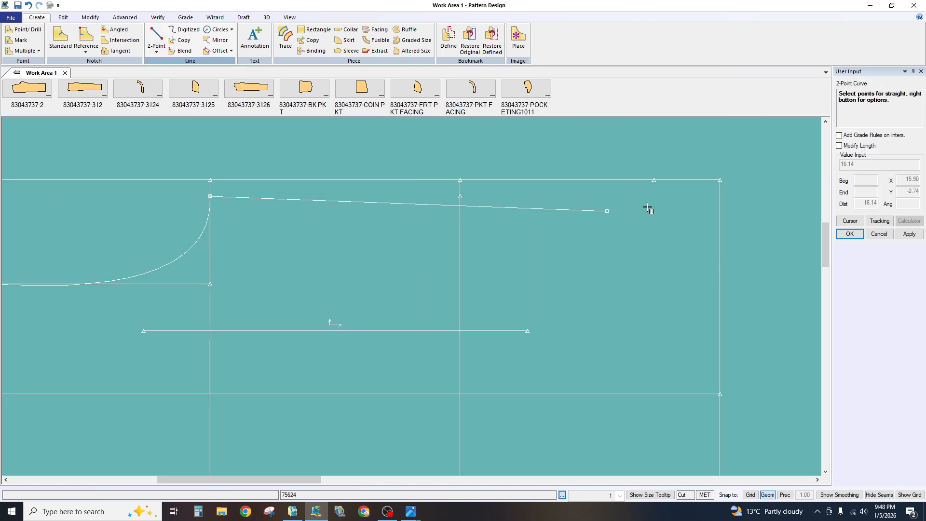
pyautogui.click(653, 180)
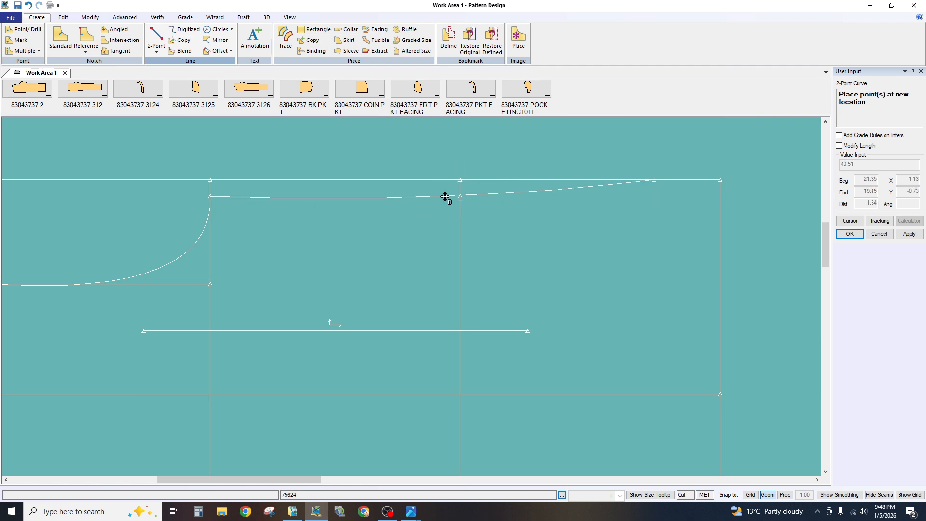
pyautogui.click(444, 196)
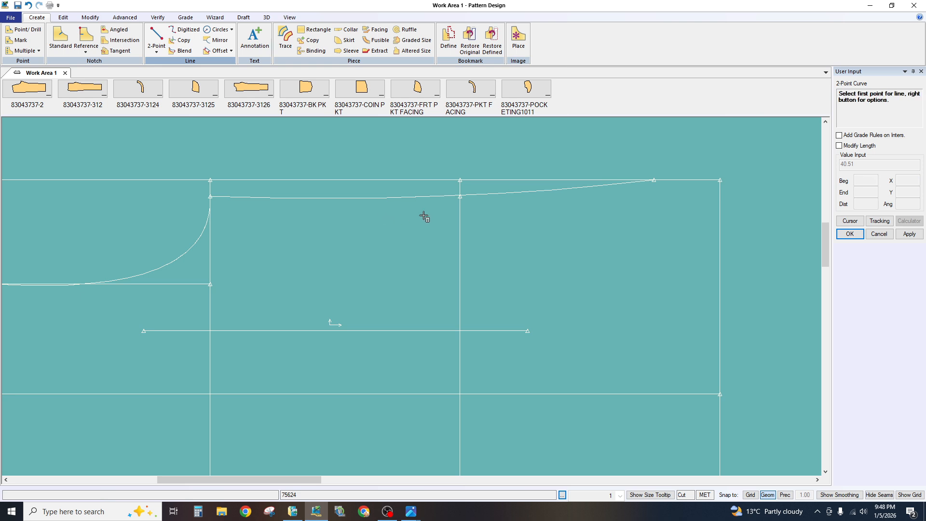
pyautogui.rightClick(365, 212)
pyautogui.click(381, 217)
# - Begin a 2-Point Curve at the upper long edge's split point with an inward-bowed segment about 10.8 long, ending short of the right edge
pyautogui.scroll(-3, 236, 202)
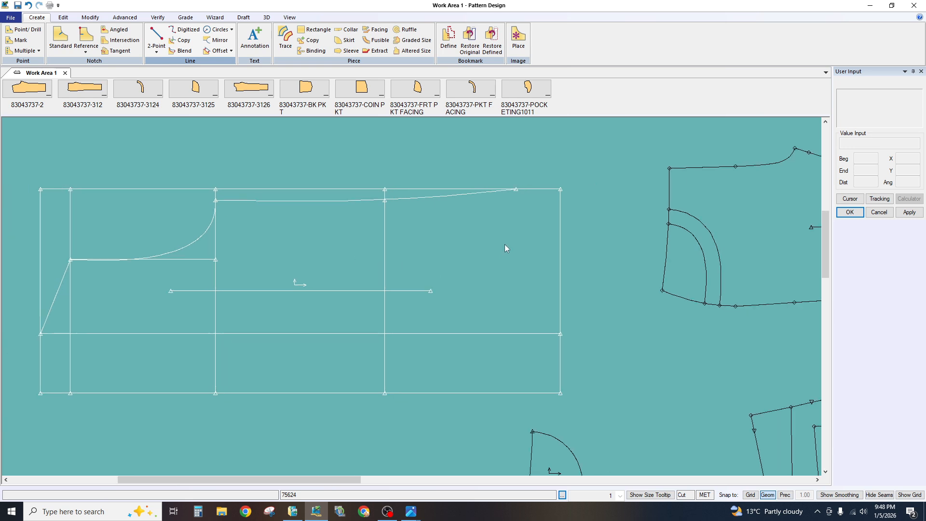
pyautogui.scroll(3, 518, 257)
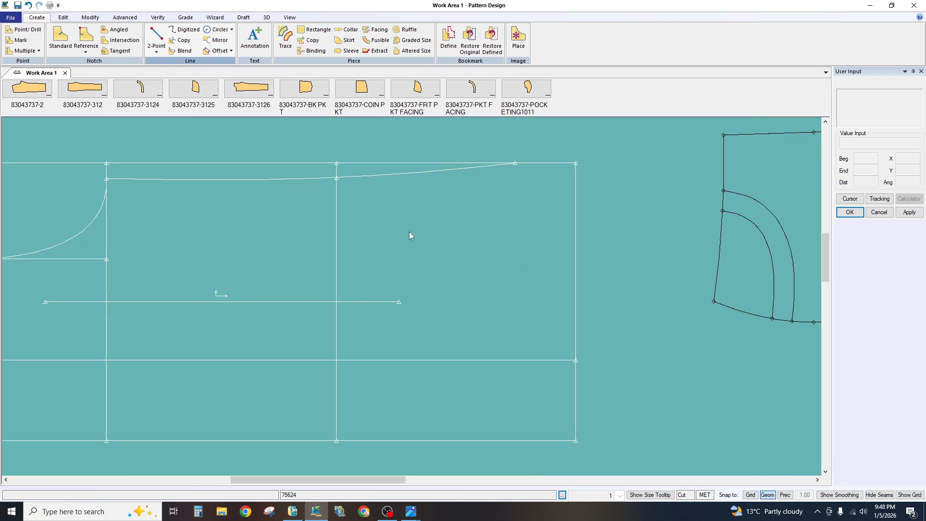
pyautogui.scroll(1, 401, 192)
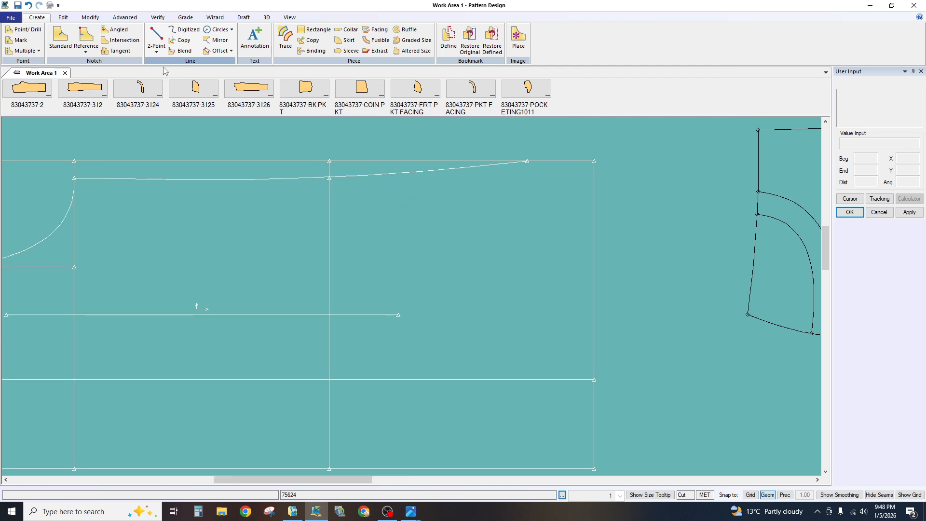
pyautogui.click(156, 49)
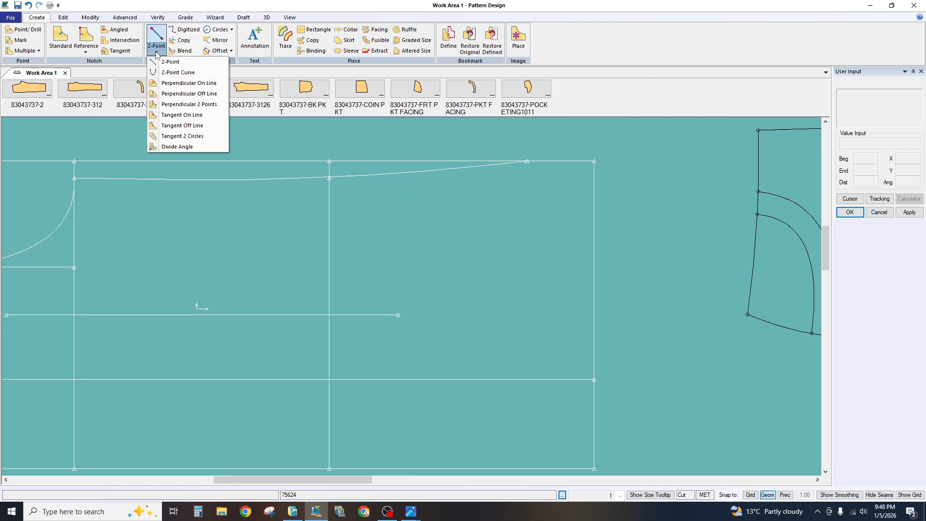
pyautogui.click(174, 73)
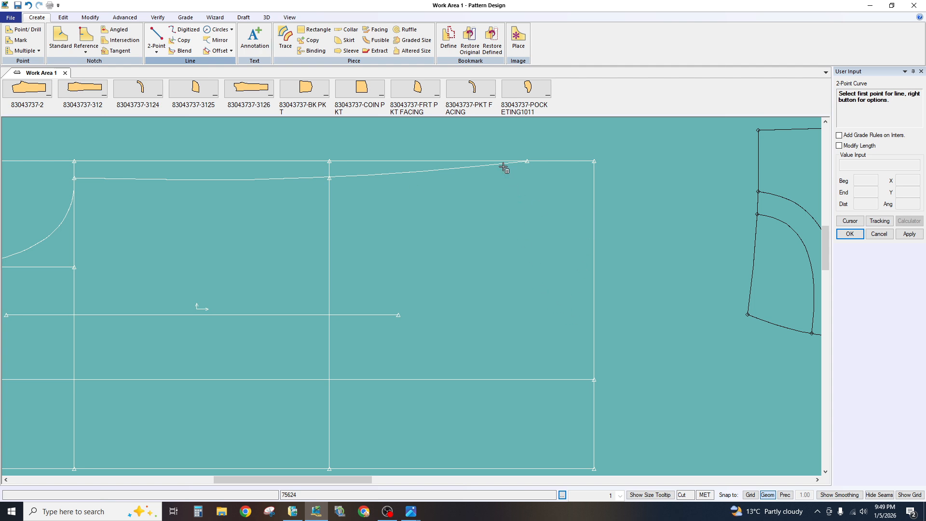
pyautogui.click(527, 170)
pyautogui.rightClick(523, 218)
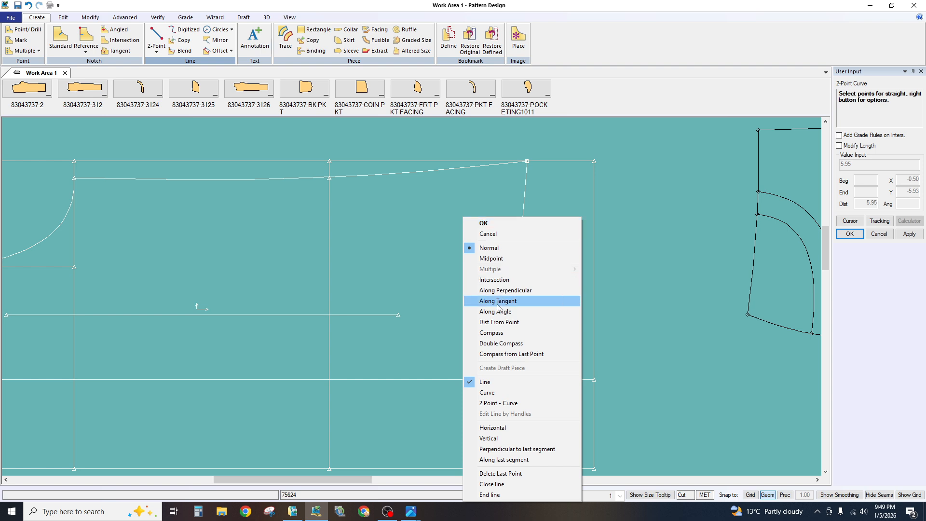
pyautogui.click(488, 403)
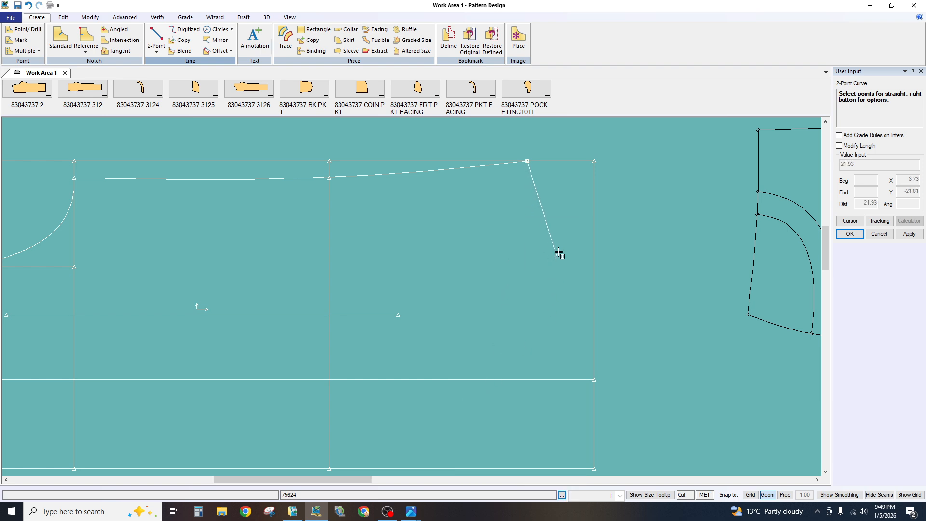
pyautogui.click(572, 272)
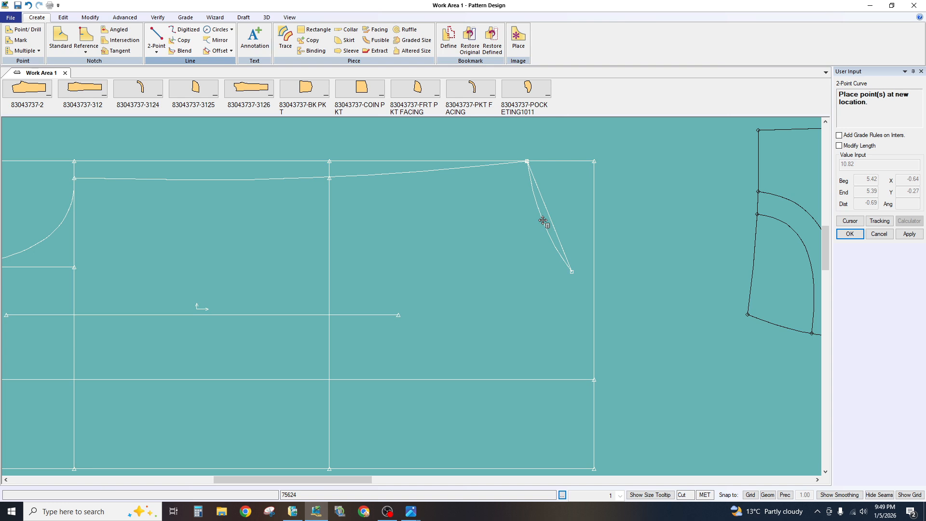
pyautogui.click(543, 221)
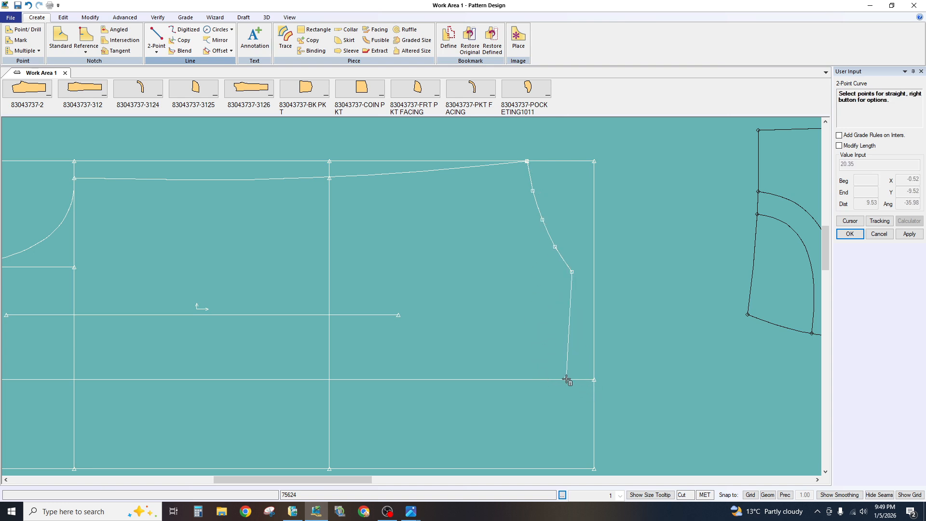
# - Finish the curve with an outward-bowed segment about 9.9 long, ending where the long horizontal construction line meets the rectangle's right edge
pyautogui.click(591, 380)
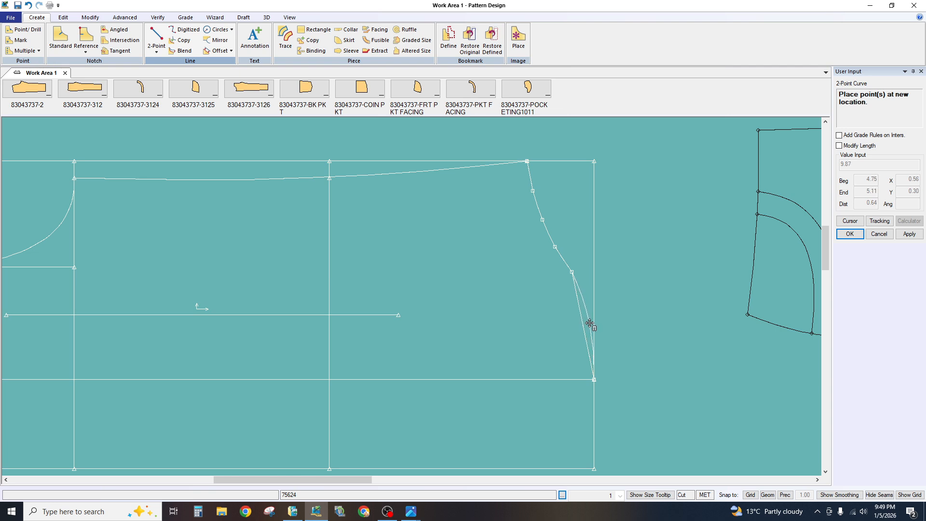
pyautogui.click(590, 323)
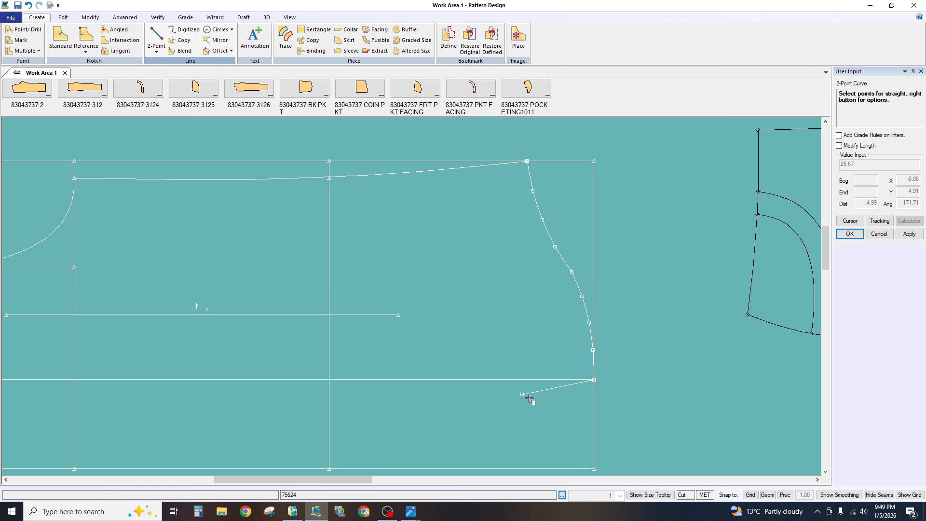
pyautogui.rightClick(527, 276)
pyautogui.click(545, 329)
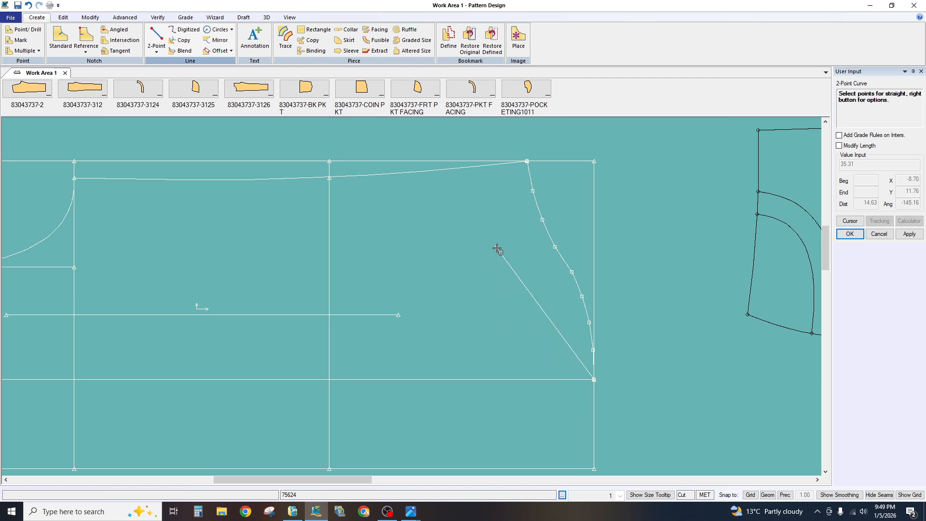
pyautogui.rightClick(438, 217)
pyautogui.click(462, 223)
pyautogui.scroll(-1, 428, 255)
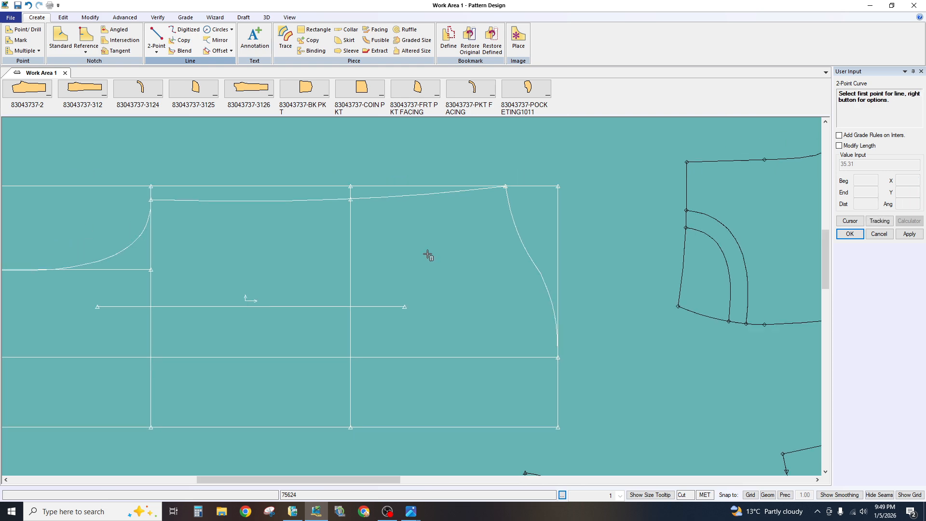
pyautogui.scroll(-2, 428, 255)
pyautogui.rightClick(402, 218)
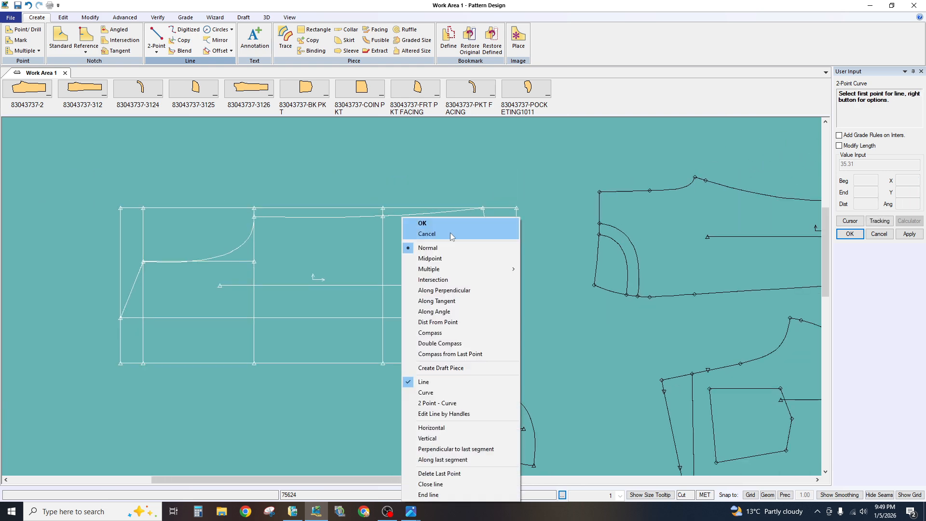
pyautogui.click(423, 224)
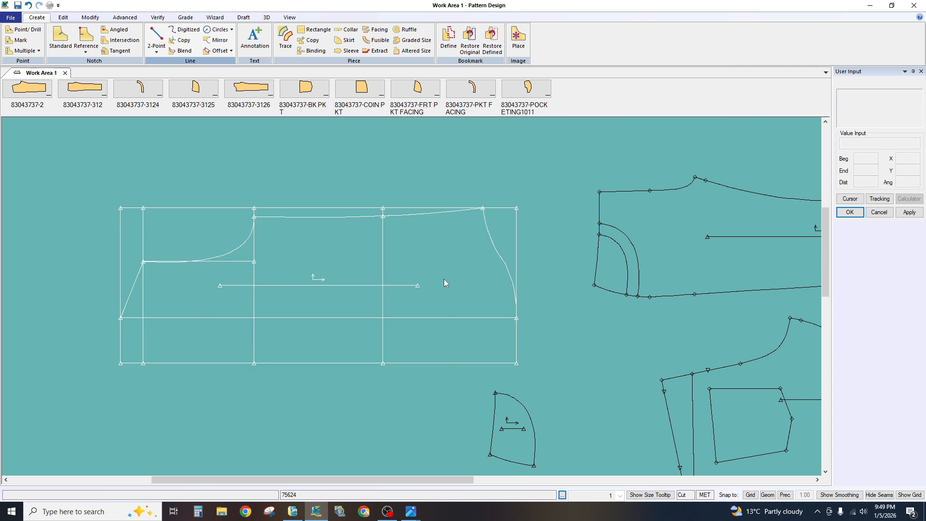
# - Move the drafted rectangle piece farther from the neighbouring trouser pieces in the work area
pyautogui.moveTo(444, 279); pyautogui.dragTo(433, 297)
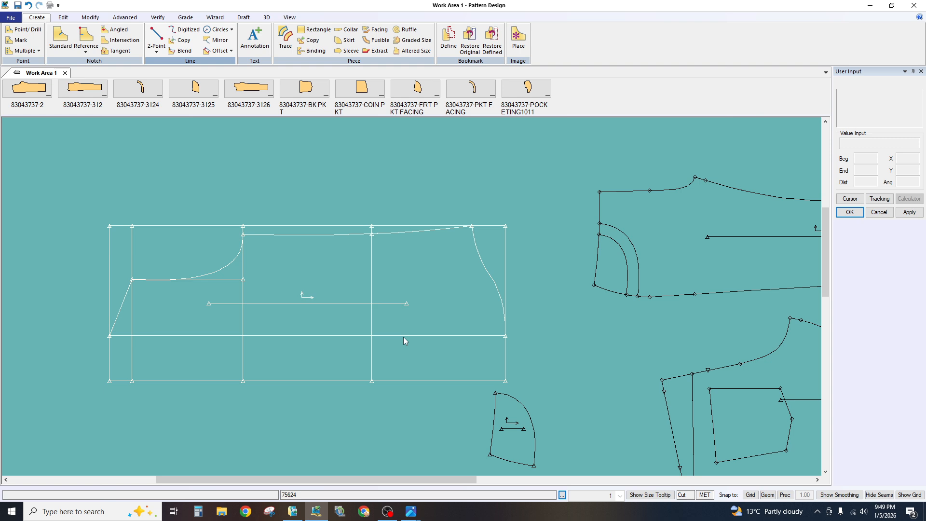
pyautogui.moveTo(430, 295); pyautogui.dragTo(423, 292)
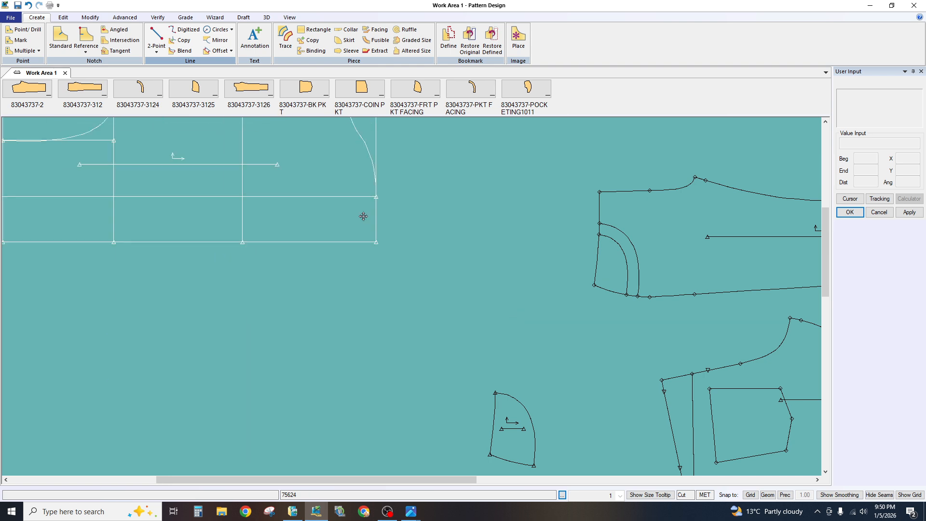
pyautogui.click(427, 261)
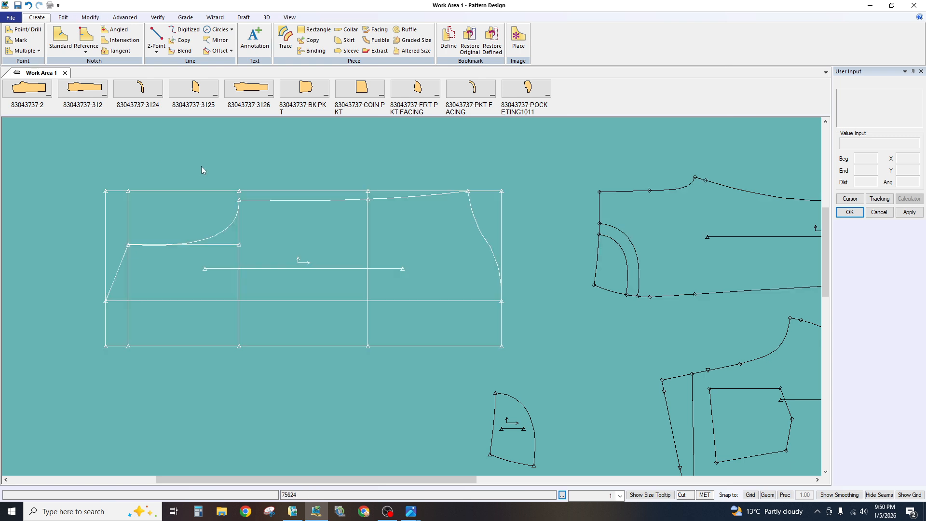
pyautogui.click(317, 242)
pyautogui.click(278, 258)
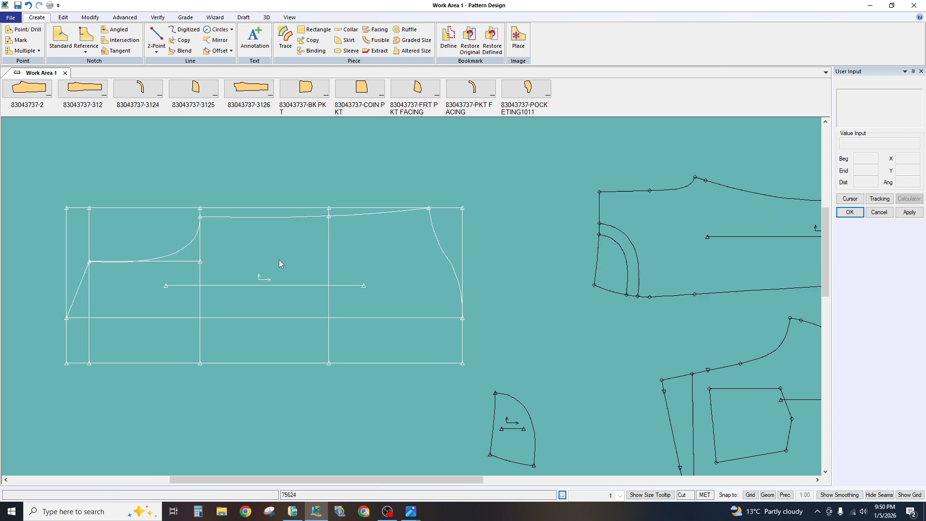